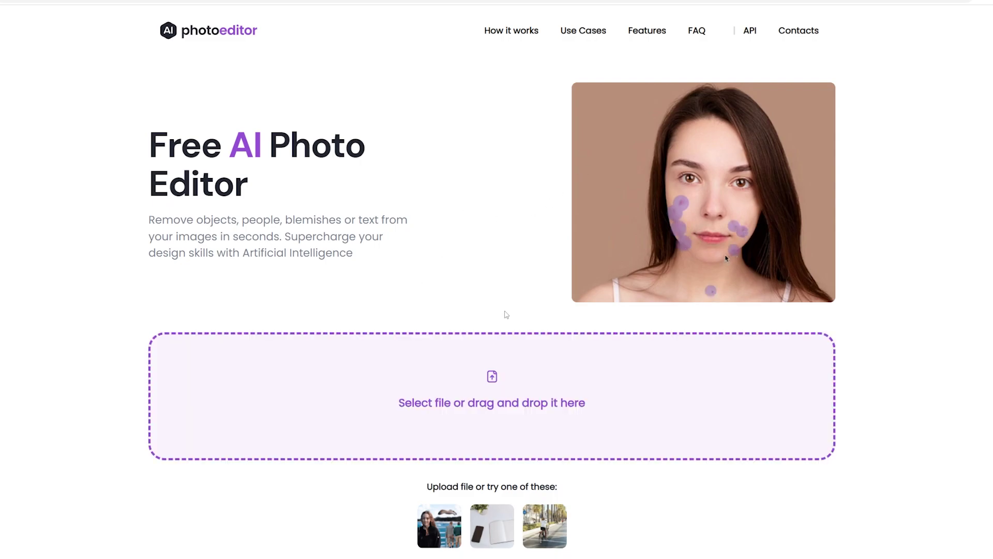
# - Load the cyclist sample photo and, with a slightly smaller brush, erase the parked bicycle by the right railing
pyautogui.scroll(-1, 528, 344)
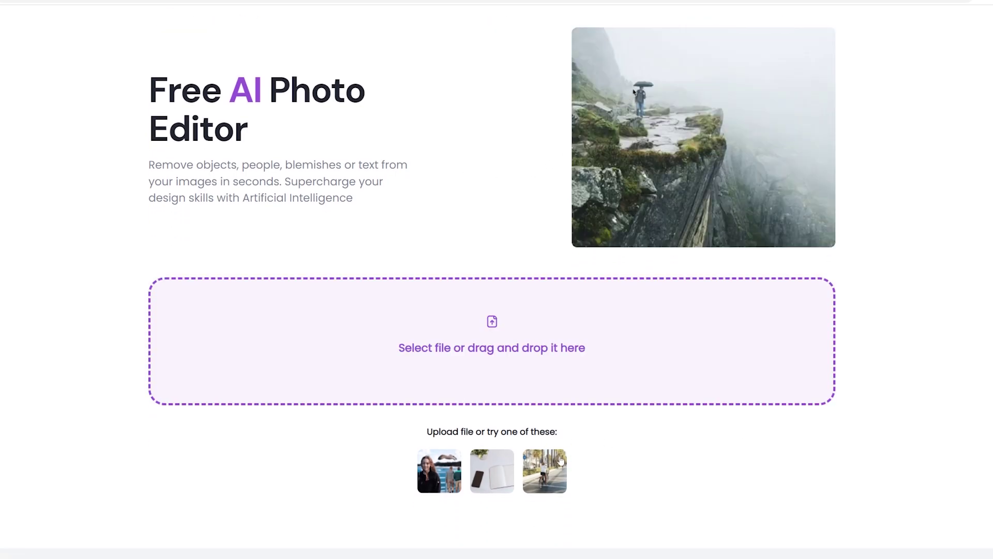
pyautogui.click(545, 471)
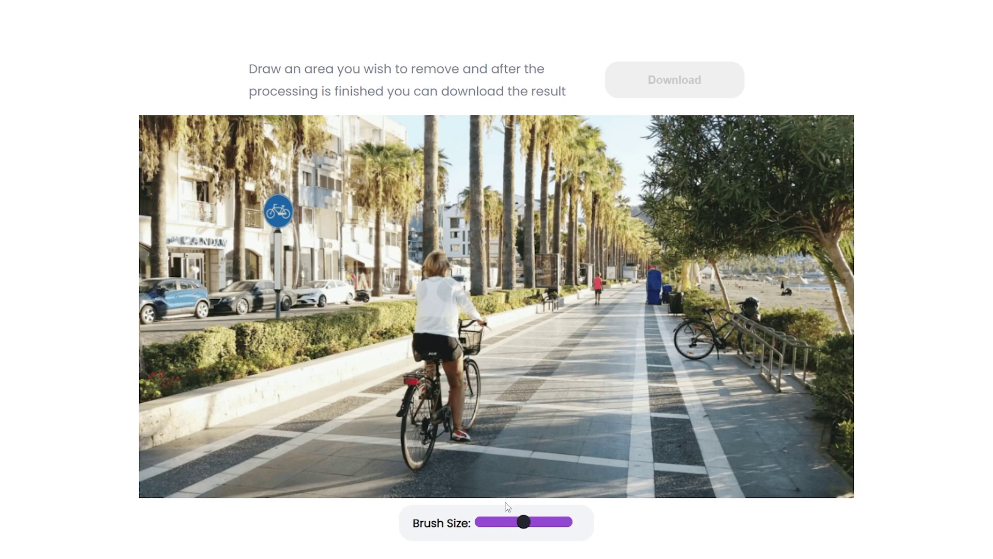
pyautogui.click(523, 521)
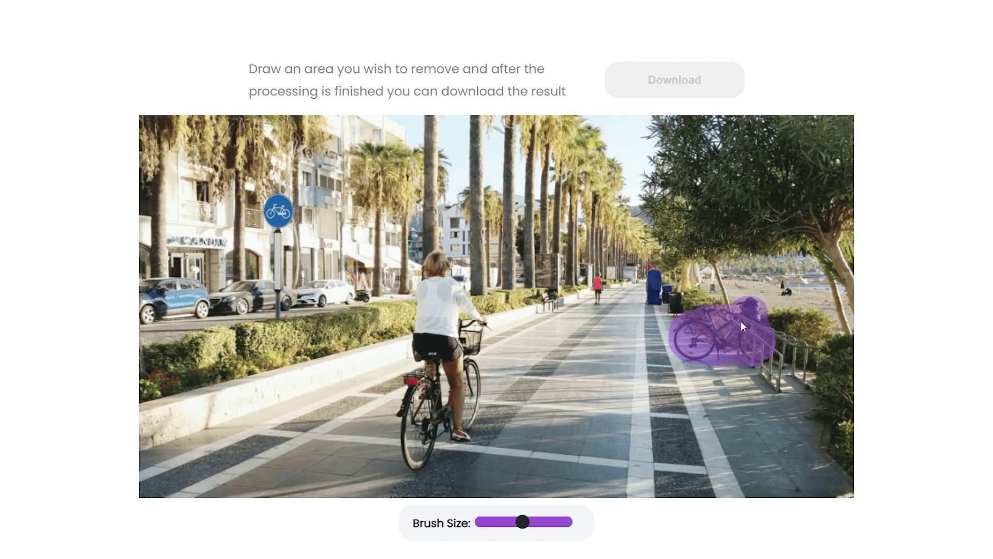
pyautogui.moveTo(726, 339); pyautogui.dragTo(727, 339)
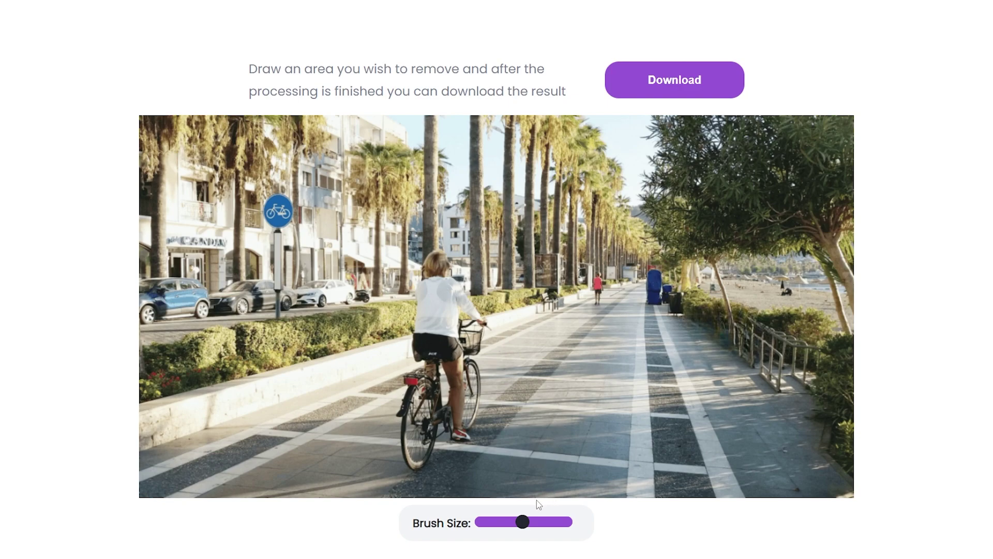
# - Erase the distant walker with a smaller brush, then enlarge the brush again for the cyclist
pyautogui.moveTo(522, 522); pyautogui.dragTo(498, 524)
pyautogui.moveTo(598, 283); pyautogui.dragTo(598, 285)
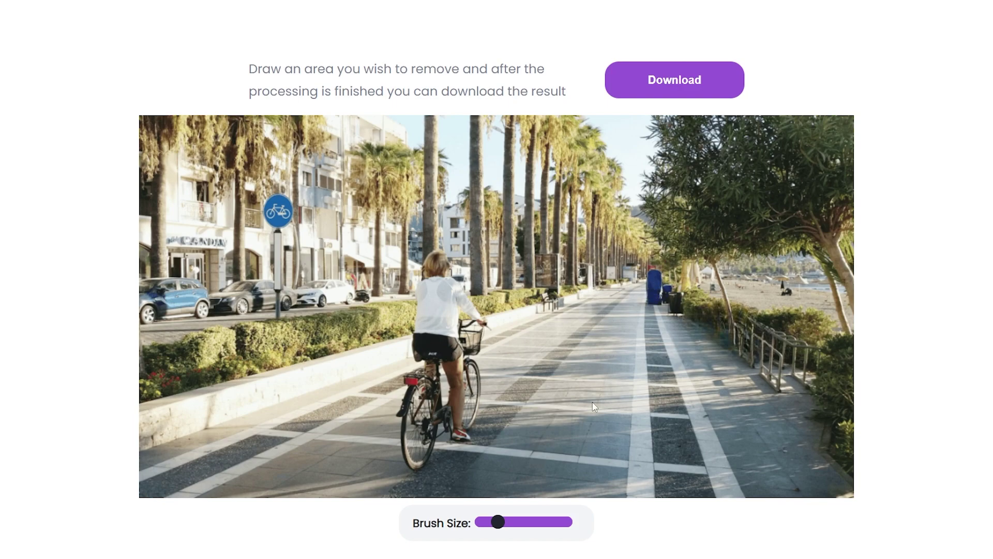
pyautogui.moveTo(497, 522); pyautogui.dragTo(523, 522)
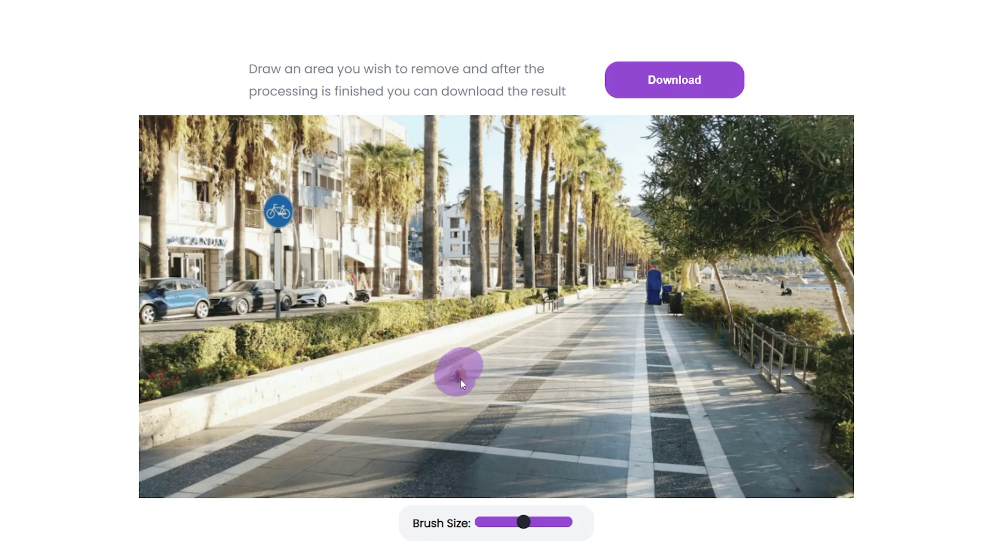
# - Brush over the leftover purple-marked remnant of the cyclist on the pavement
pyautogui.moveTo(461, 379); pyautogui.dragTo(452, 378)
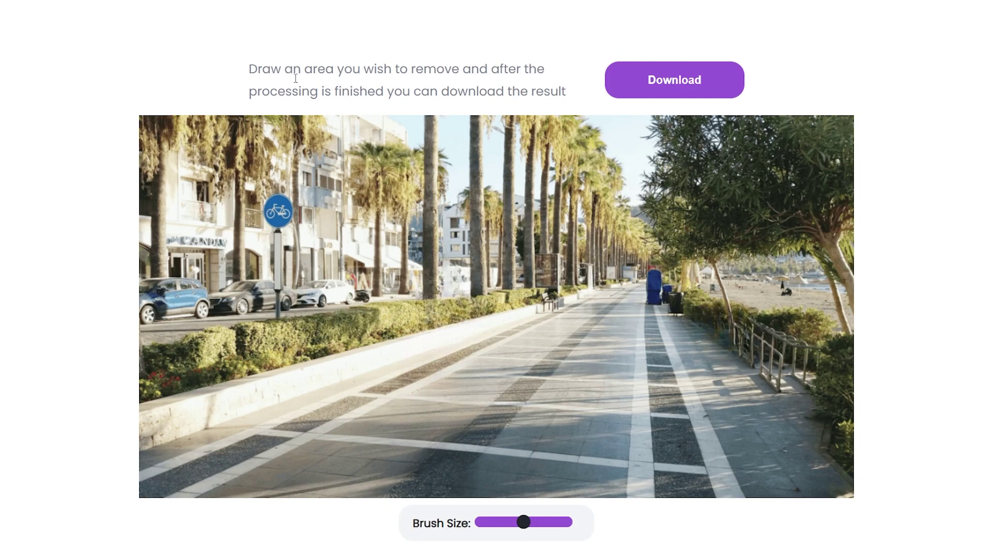
# - Review the Basic and PRO download options, noting the PRO plan's billing and resolution details
pyautogui.click(665, 79)
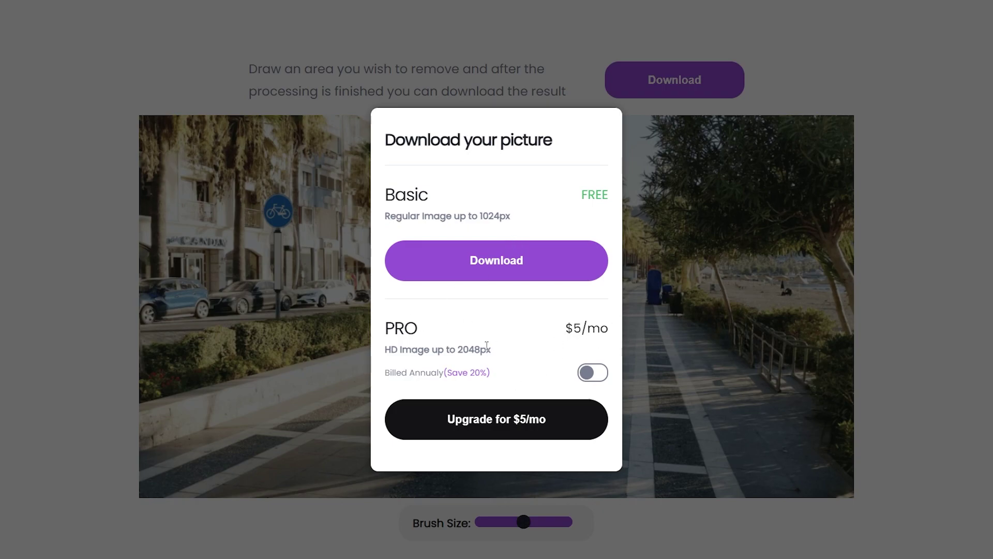
pyautogui.moveTo(480, 355)
pyautogui.mouseDown()
pyautogui.moveTo(467, 372)
pyautogui.moveTo(459, 352)
pyautogui.moveTo(492, 347)
pyautogui.mouseUp()
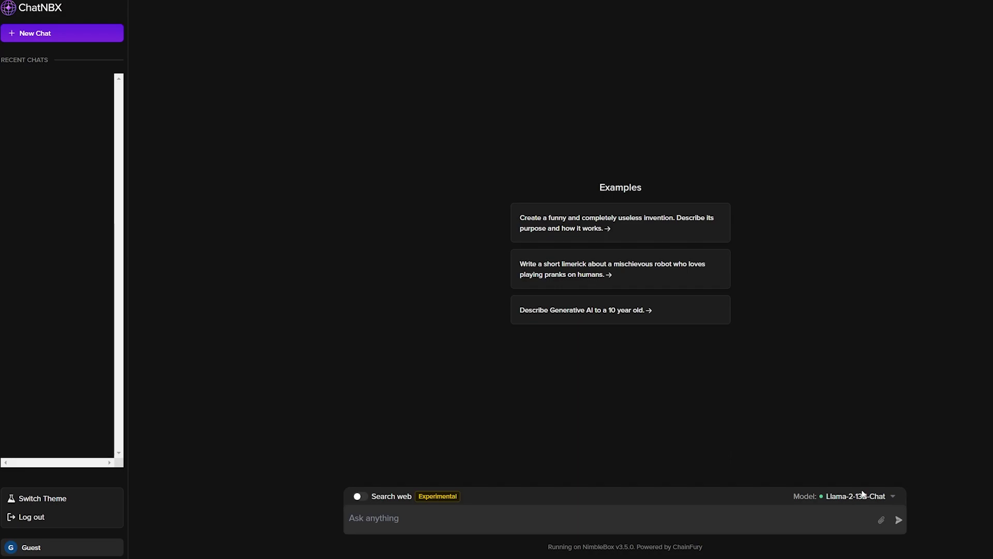
pyautogui.click(895, 497)
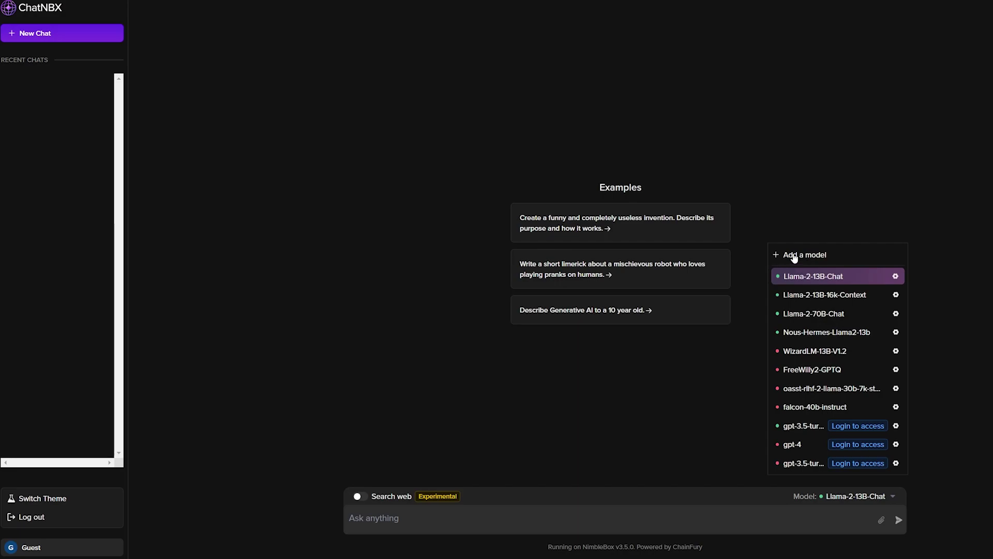
pyautogui.click(481, 393)
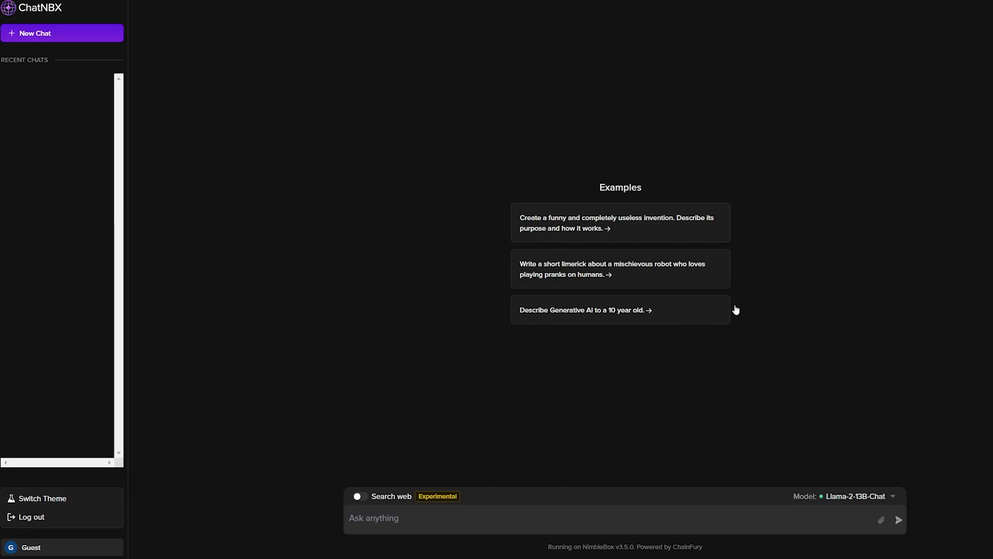
pyautogui.click(443, 525)
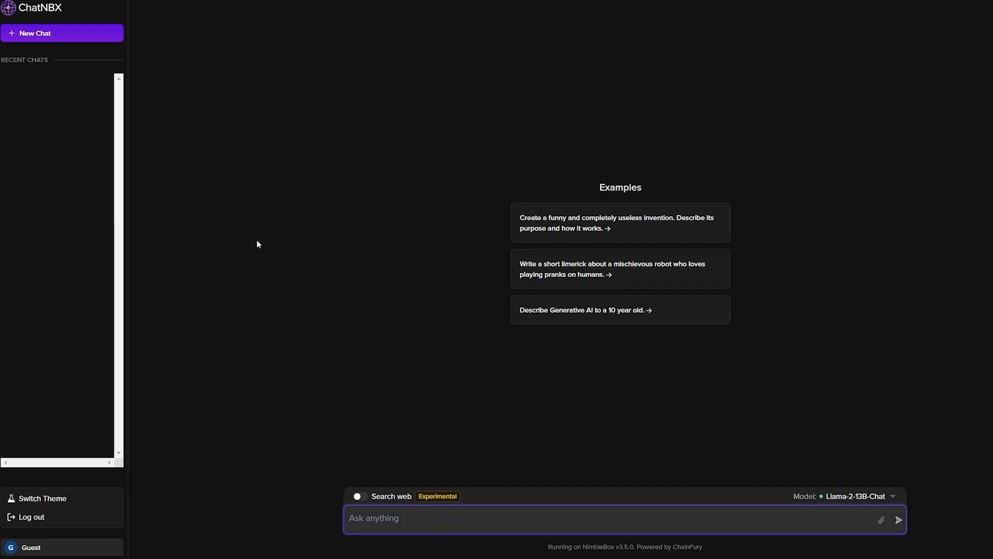
pyautogui.click(80, 87)
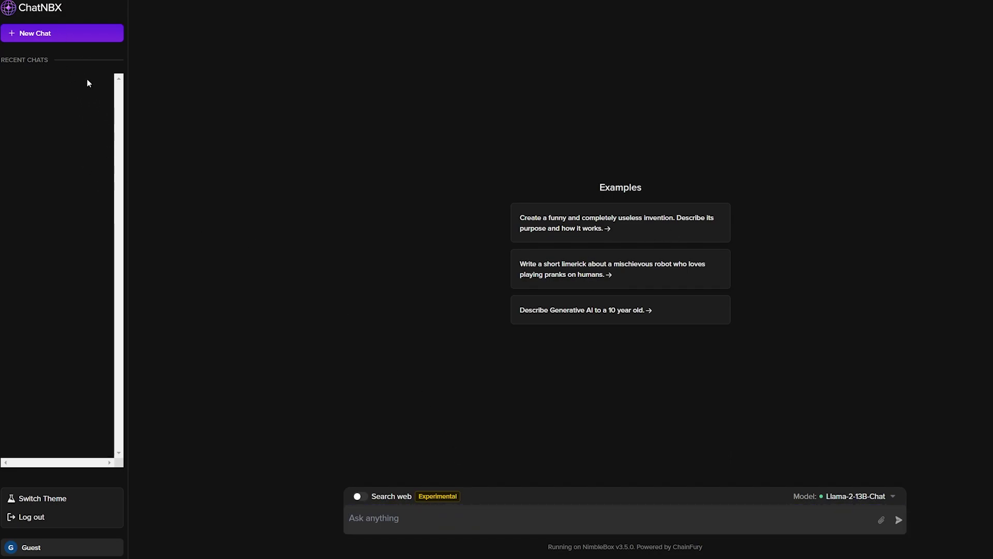
pyautogui.click(49, 500)
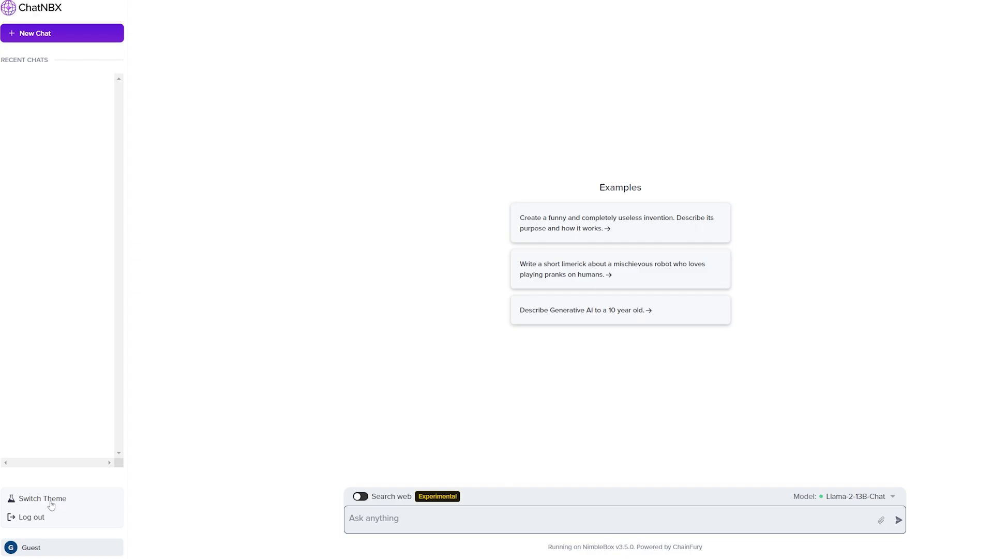
pyautogui.click(51, 503)
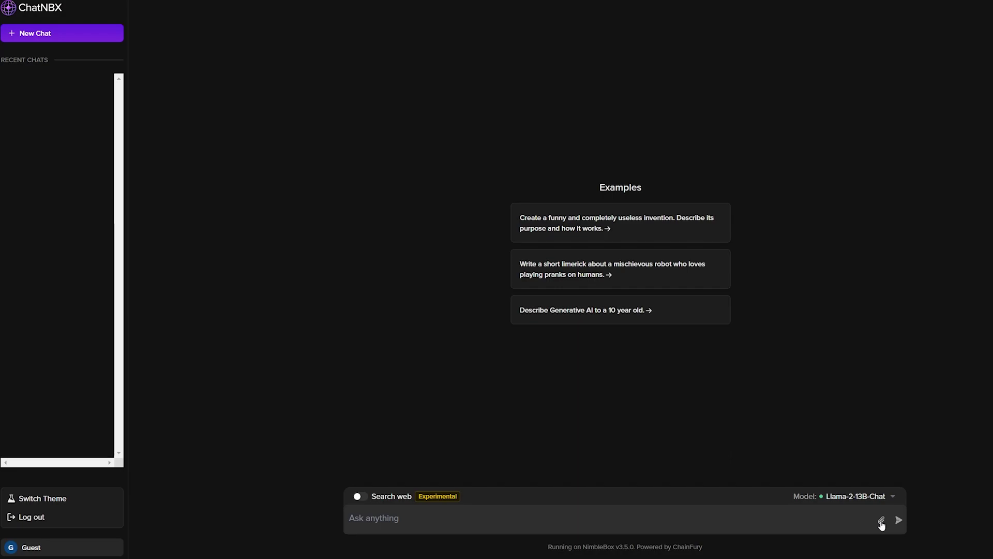
# - Ask Llama-2-13B-Chat 'Describe Generative AI to a 10 year old.' and highlight parts of its reply
pyautogui.click(527, 318)
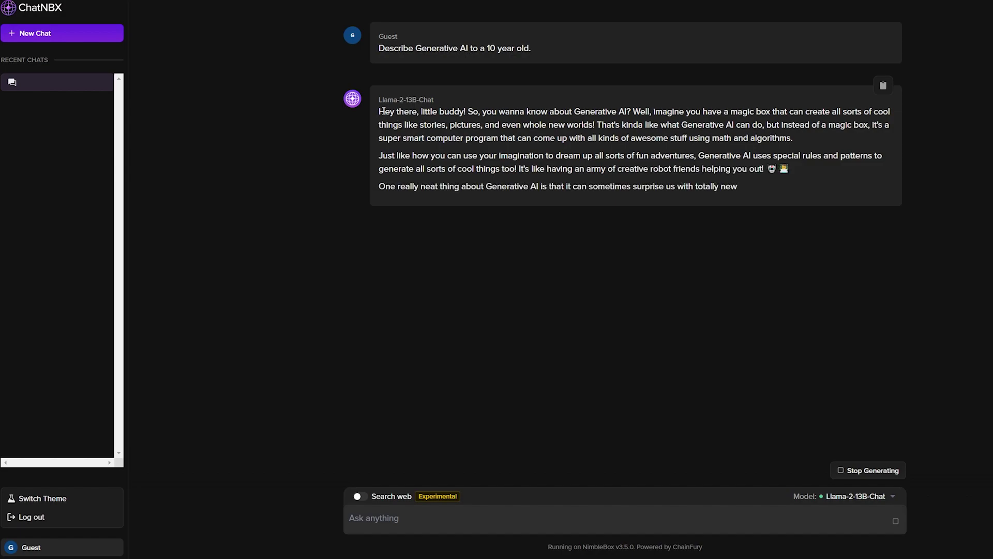
pyautogui.moveTo(379, 111); pyautogui.dragTo(465, 111)
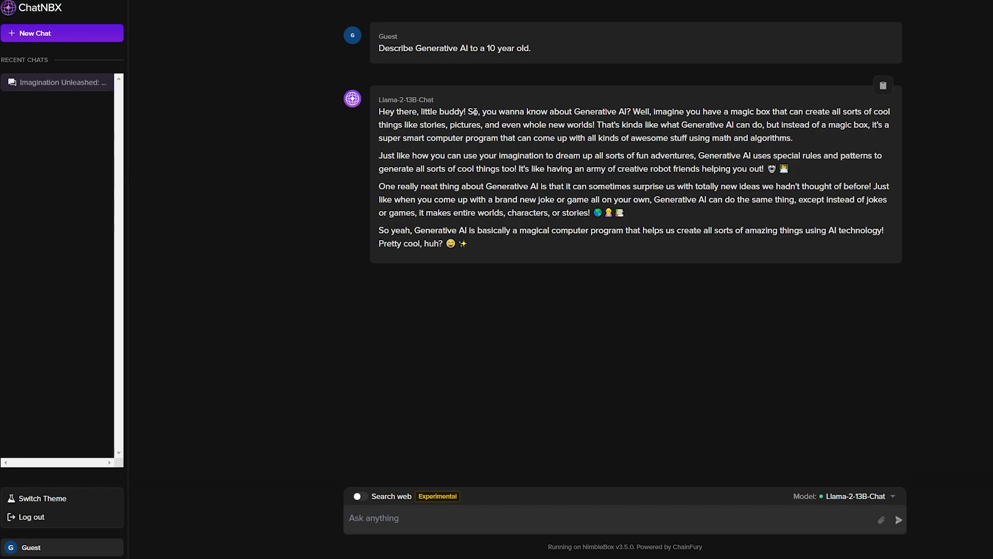
pyautogui.moveTo(371, 123); pyautogui.dragTo(455, 111)
pyautogui.click(467, 110)
pyautogui.moveTo(379, 115); pyautogui.dragTo(470, 115)
pyautogui.click(499, 128)
pyautogui.moveTo(626, 214); pyautogui.dragTo(592, 213)
pyautogui.click(714, 194)
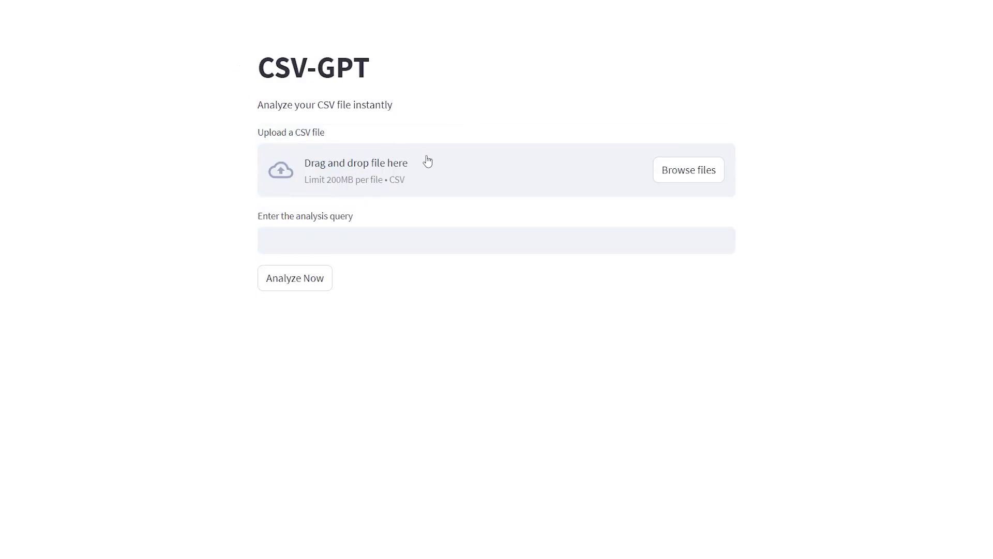
# - Upload customers.csv to CSV-GPT, check the success message, and focus the query field
pyautogui.moveTo(428, 162)
pyautogui.mouseDown()
pyautogui.moveTo(492, 173)
pyautogui.moveTo(374, 158)
pyautogui.moveTo(426, 167)
pyautogui.mouseUp()
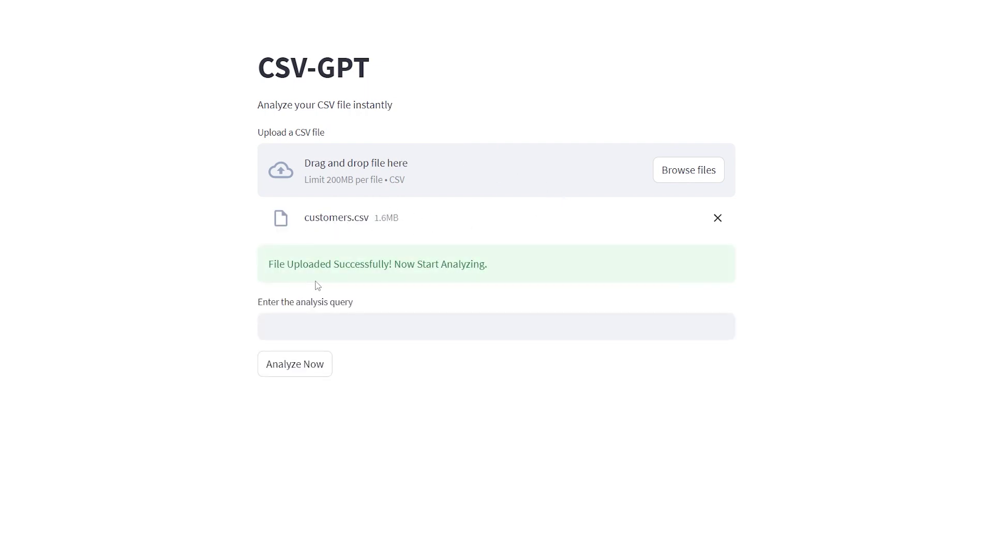
pyautogui.moveTo(514, 261); pyautogui.dragTo(266, 269)
pyautogui.click(435, 268)
pyautogui.click(365, 319)
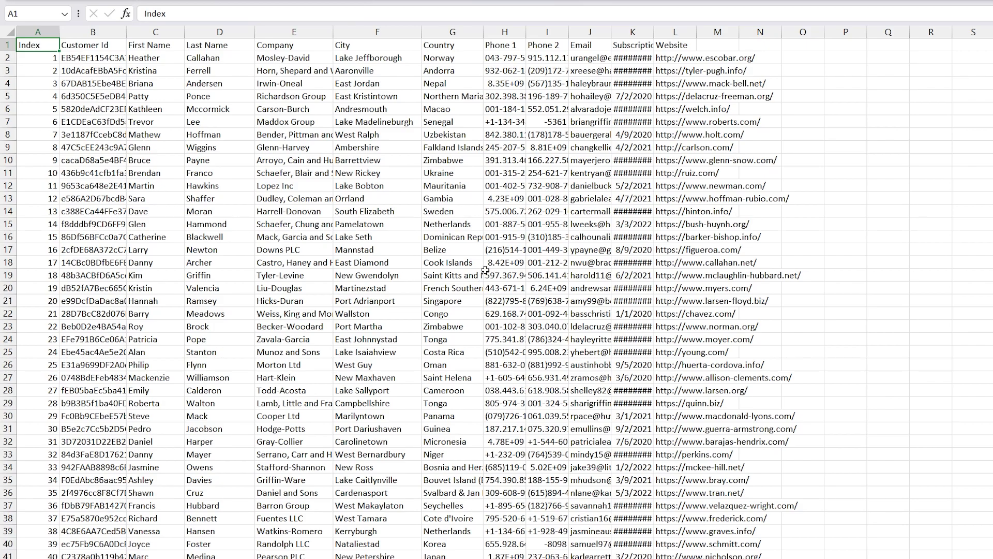
# - Browse the customers.csv records in Excel without changes, moving down to cell A3
pyautogui.scroll(-7, 394, 276)
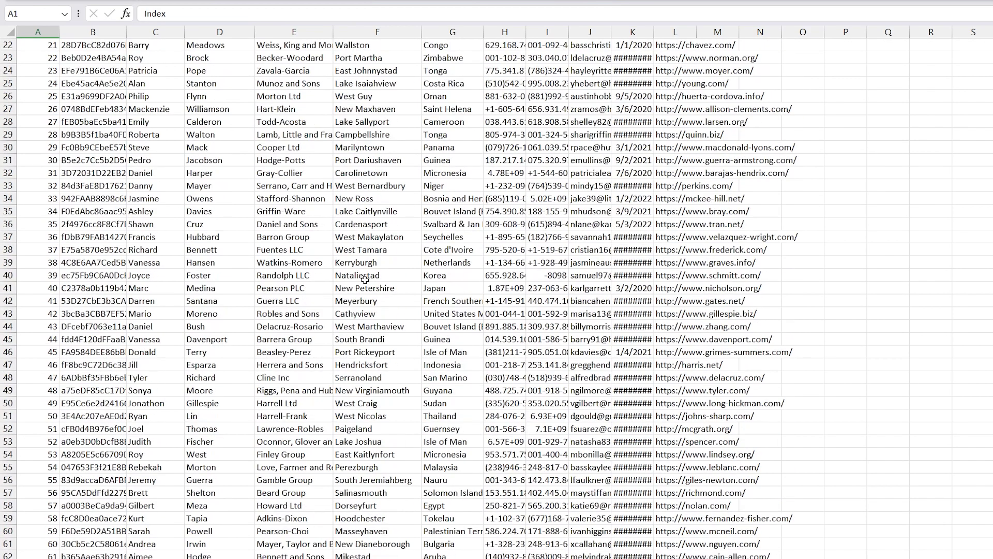
pyautogui.scroll(6, 373, 285)
pyautogui.scroll(1, 373, 286)
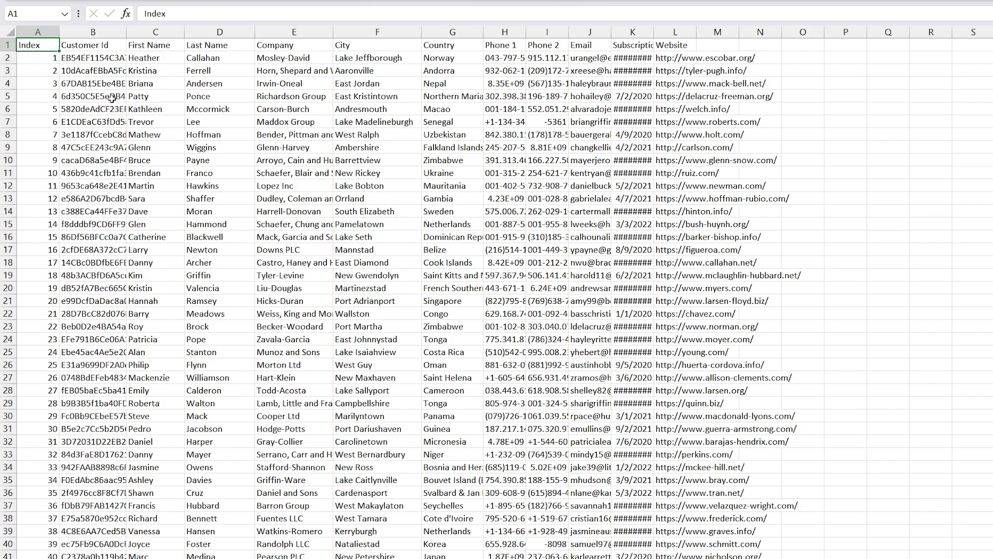
pyautogui.press('Down')
pyautogui.press('Down')
pyautogui.scroll(-20, 113, 96)
pyautogui.scroll(-17, 131, 271)
pyautogui.scroll(20, 367, 267)
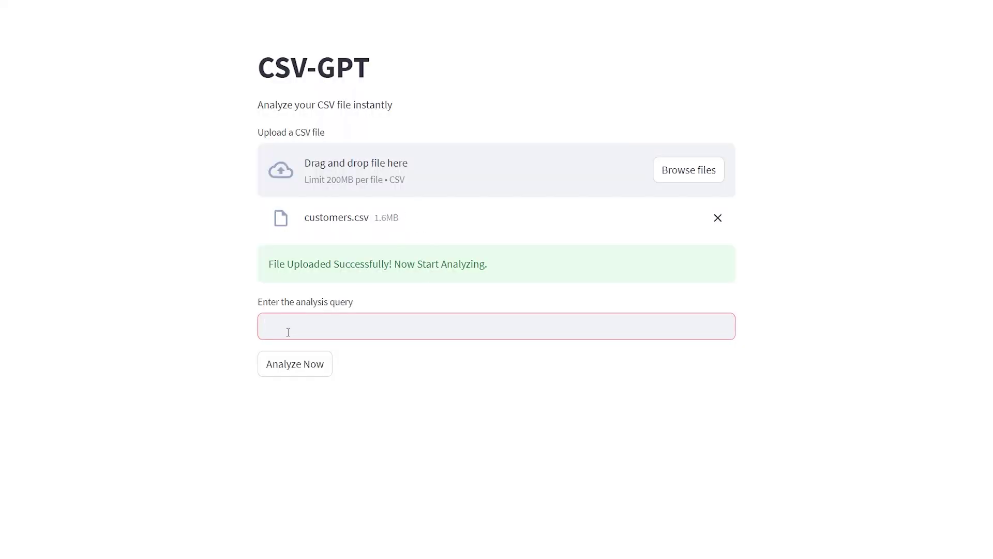
# - Ask CSV-GPT 'How many customers are in this list?' and check the 10000 result
pyautogui.write('How many customers are in this list?')
pyautogui.hotkey('ctrl', 'a')
pyautogui.click(313, 364)
pyautogui.click(296, 316)
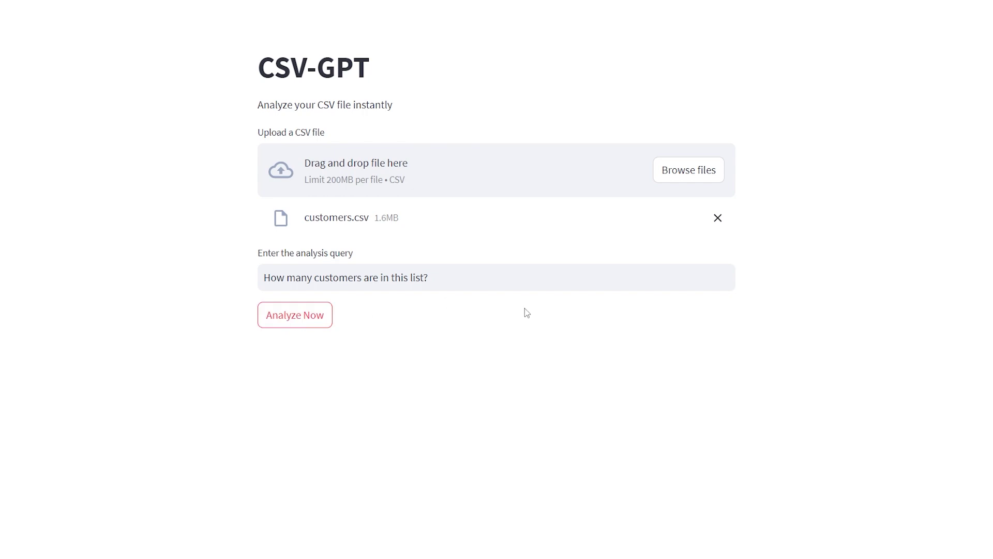
pyautogui.moveTo(288, 348); pyautogui.dragTo(258, 350)
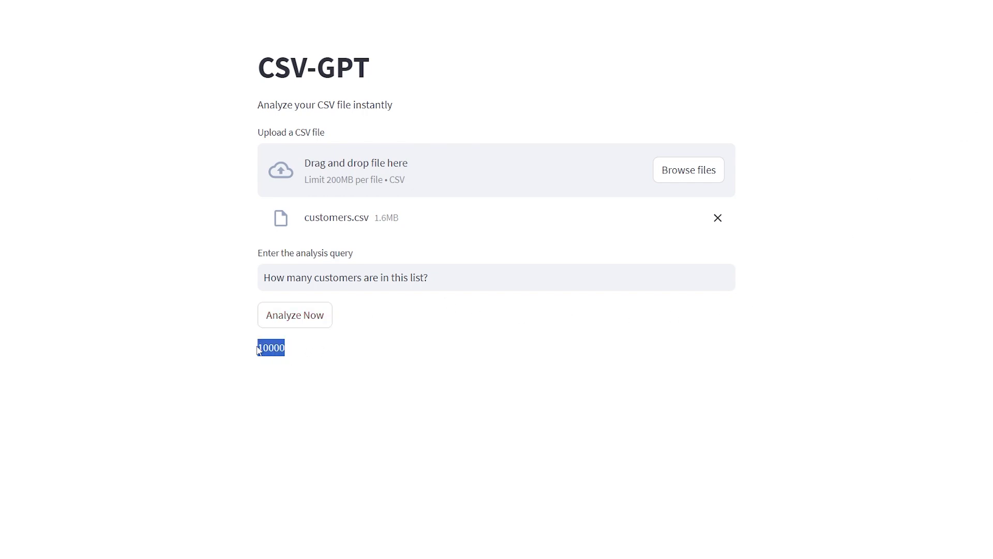
pyautogui.click(336, 353)
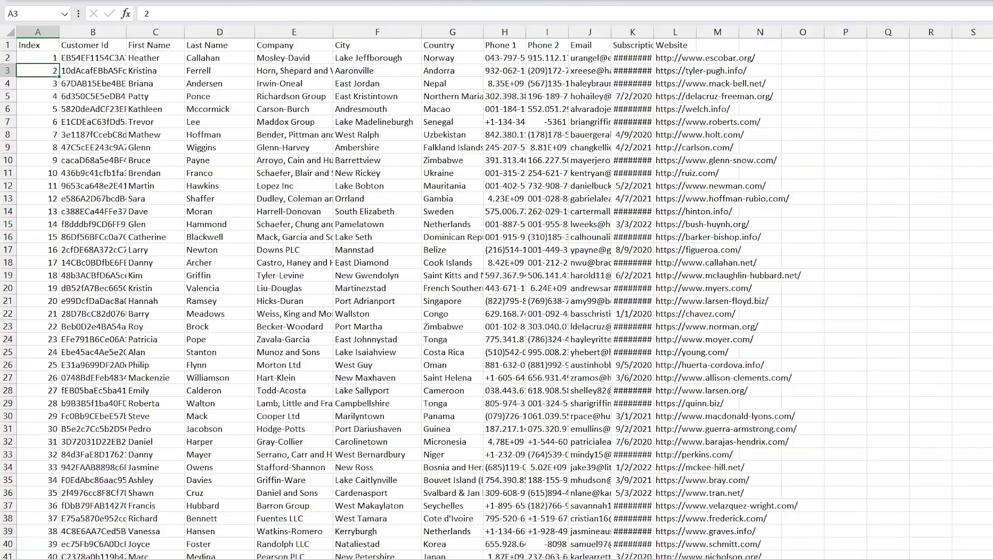
pyautogui.scroll(-20, 496, 298)
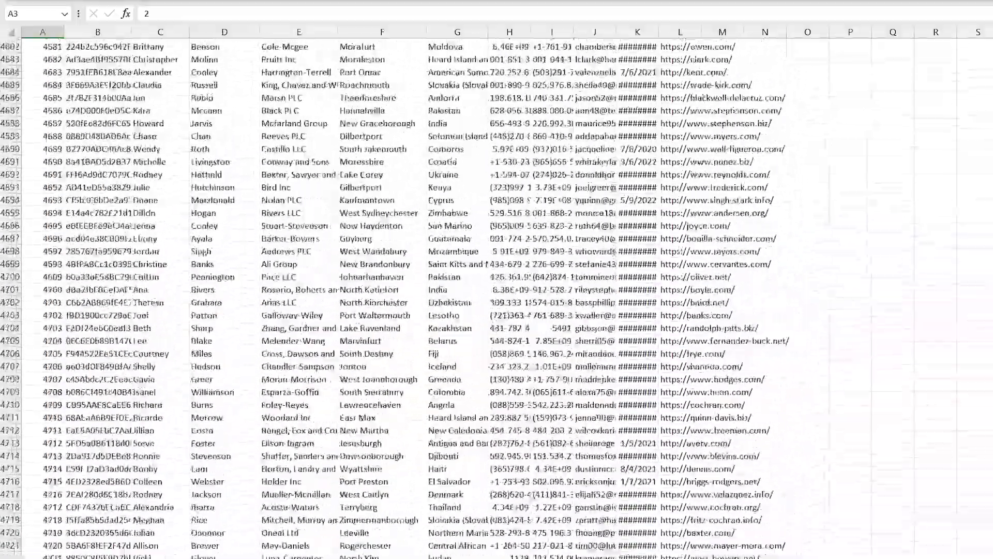
# - Verify the last customer row has index 10000, then return to the sheet's top and pick a row-13 name
pyautogui.scroll(-20, 671, 521)
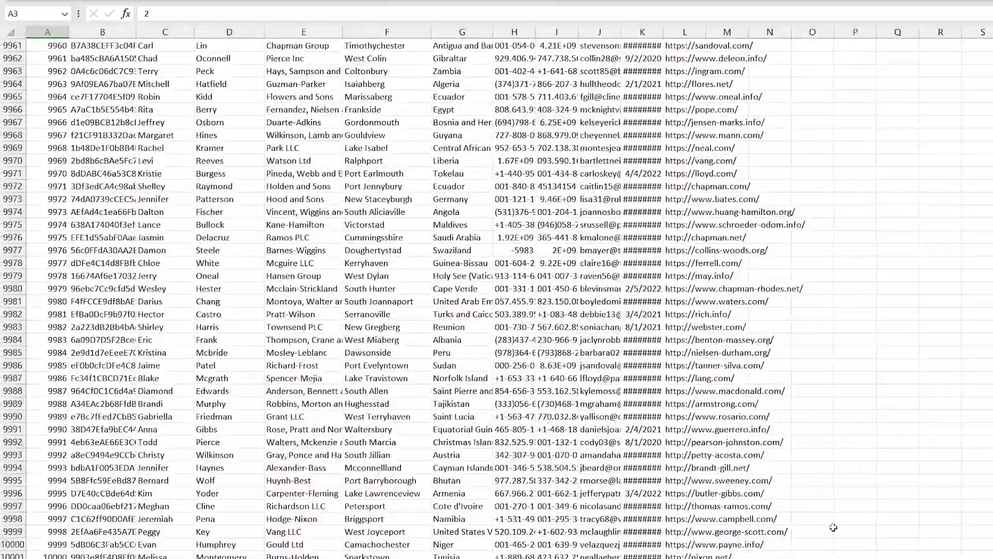
pyautogui.click(46, 556)
pyautogui.scroll(-3, 46, 553)
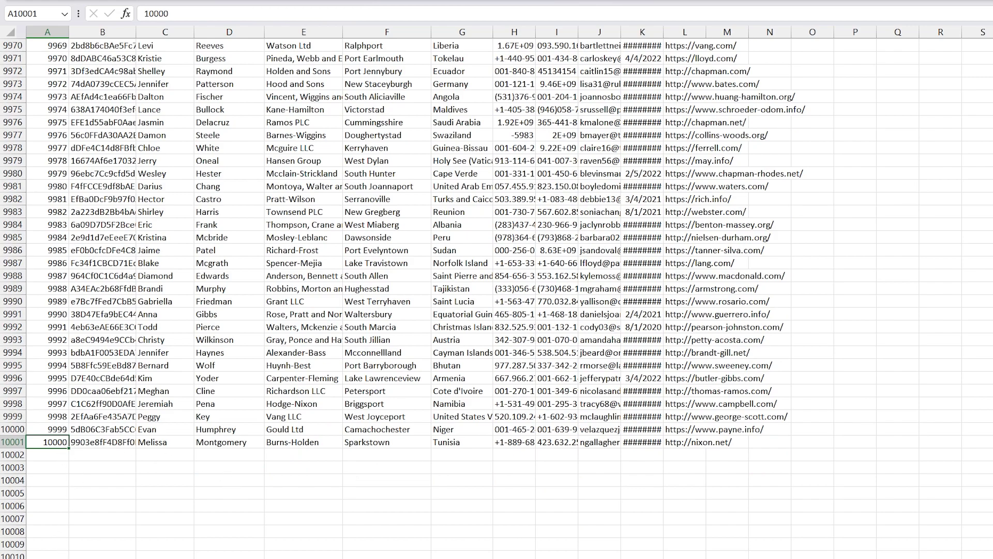
pyautogui.hotkey('ctrl', 'Home')
pyautogui.click(155, 199)
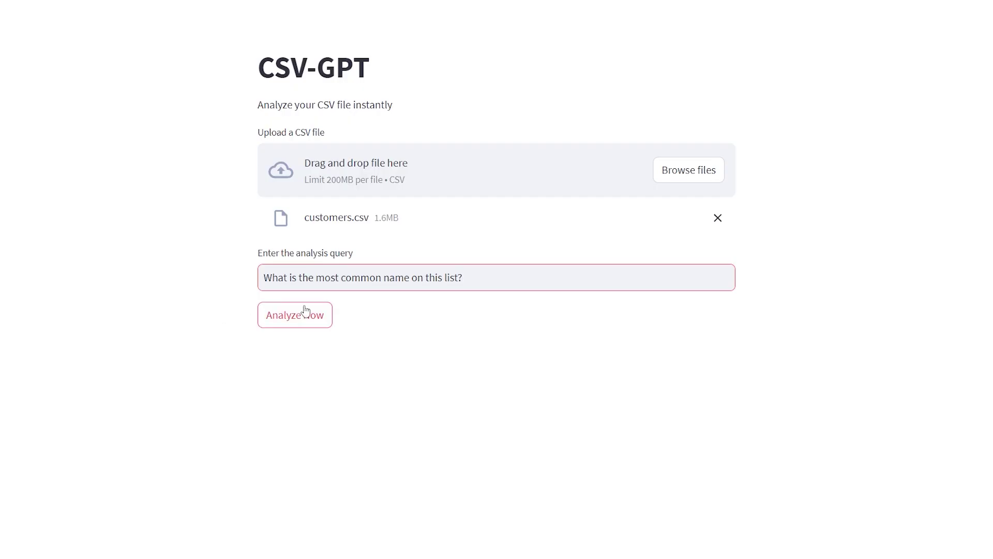
# - Run 'What is the most common name on this list?' and highlight the answer naming Dunlap
pyautogui.click(303, 313)
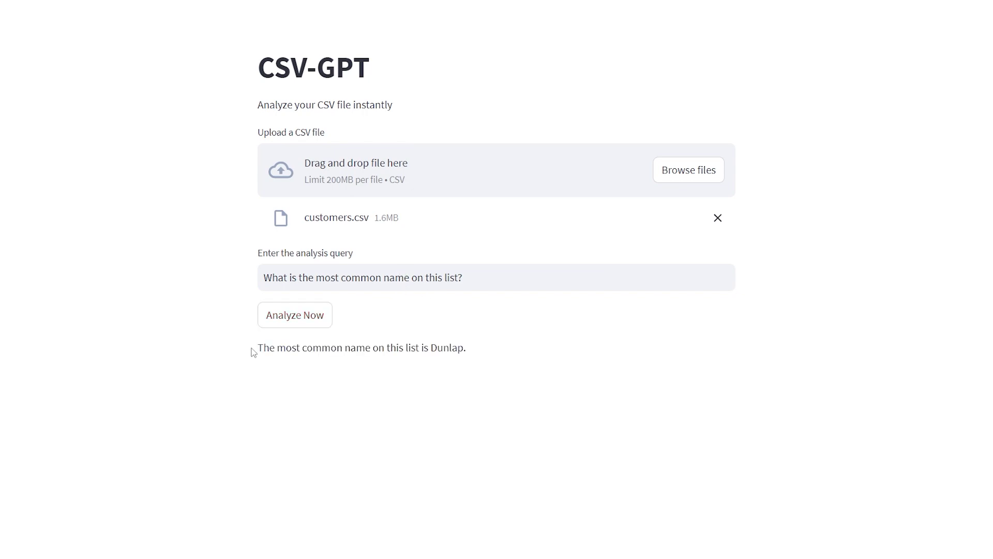
pyautogui.moveTo(258, 348); pyautogui.dragTo(444, 348)
pyautogui.click(482, 349)
# - Search the Excel sheet for the surname 'Dunlap' taken from CSV-GPT's answer
pyautogui.doubleClick(450, 348)
pyautogui.hotkey('ctrl', 'c')
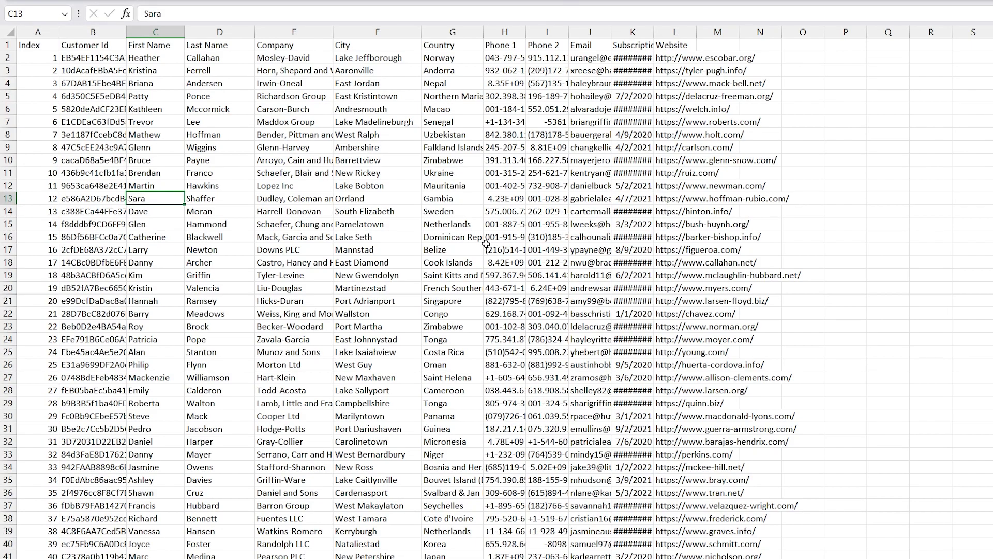
pyautogui.click(486, 249)
pyautogui.hotkey('ctrl', 'f')
pyautogui.hotkey('ctrl', 'v')
pyautogui.click(795, 263)
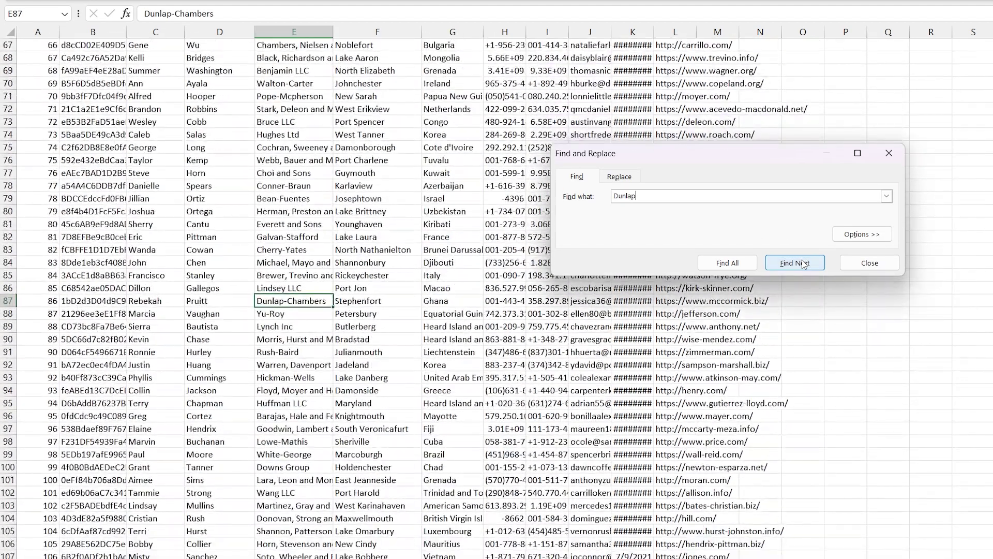
# - Step through the 'Dunlap' matches in company names, emails and surnames, then close the search
pyautogui.click(803, 263)
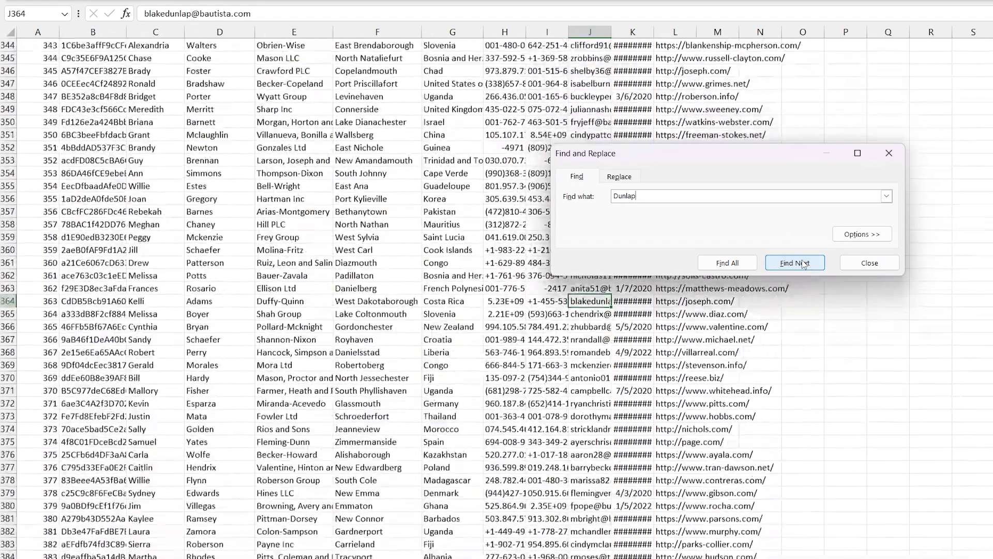
pyautogui.click(803, 264)
pyautogui.click(803, 264)
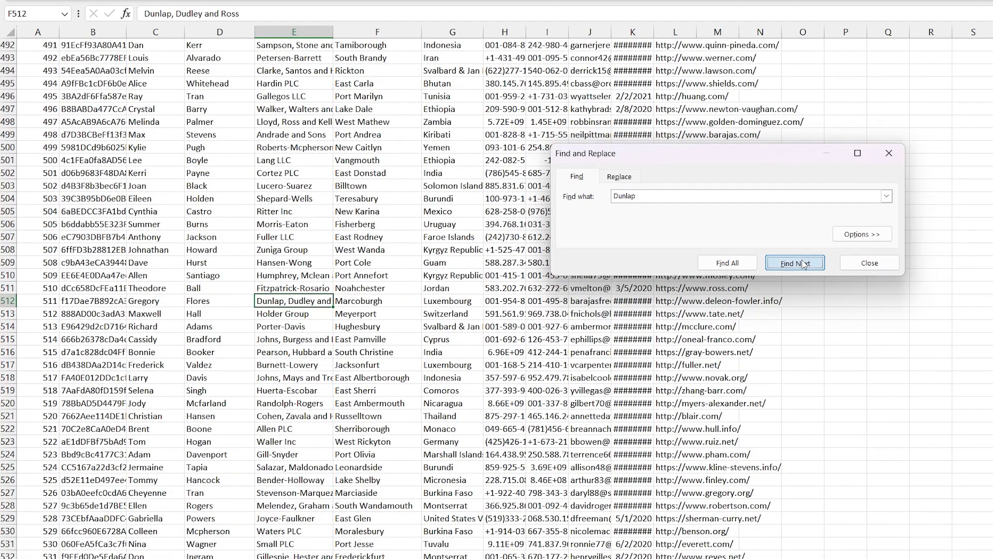
pyautogui.click(803, 264)
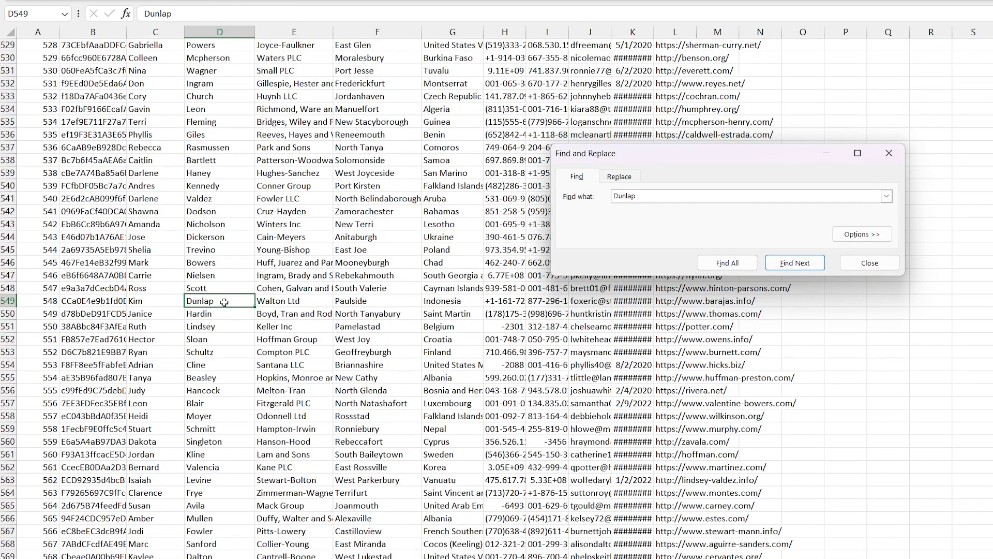
pyautogui.click(810, 263)
pyautogui.click(811, 262)
pyautogui.click(810, 262)
pyautogui.click(810, 263)
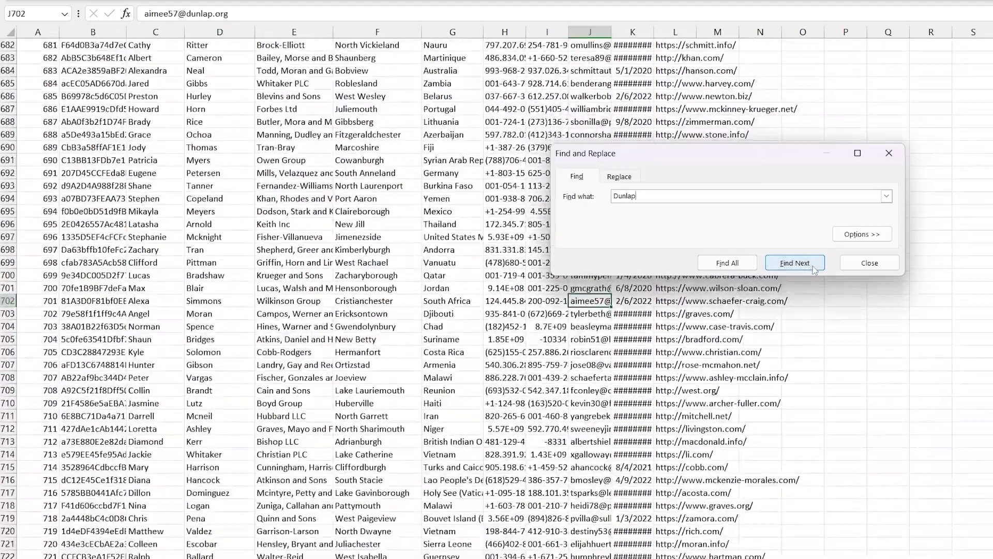
pyautogui.click(811, 264)
pyautogui.click(812, 264)
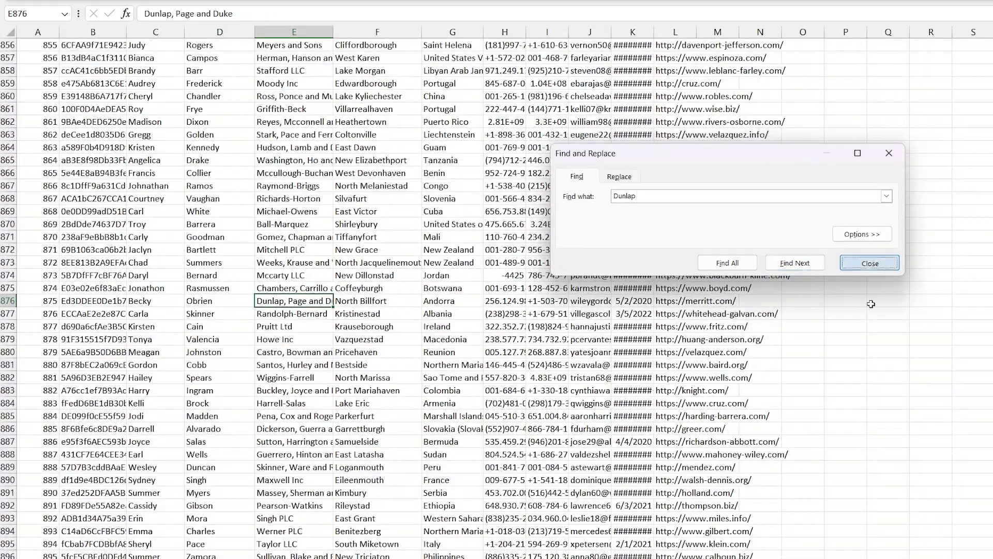
pyautogui.click(870, 263)
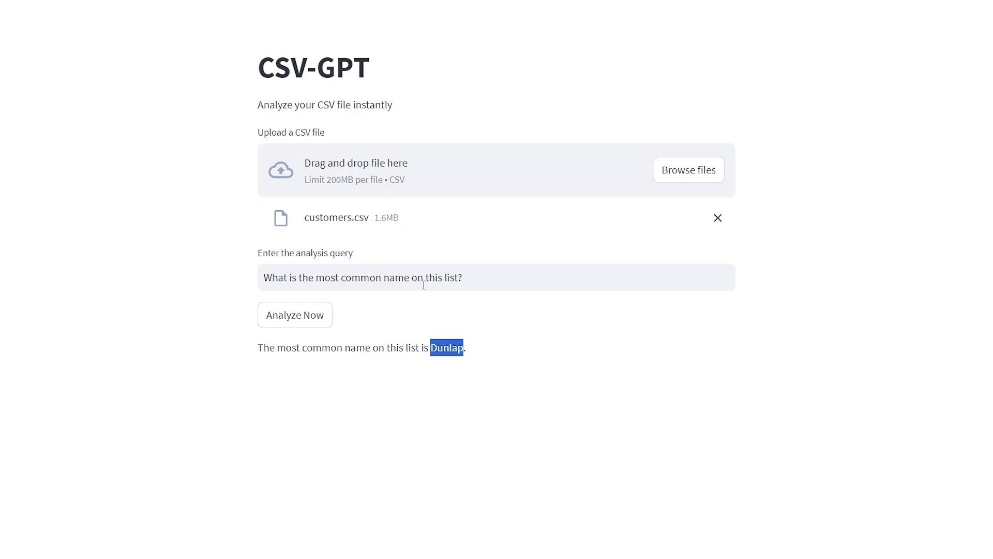
# - Change the CSV-GPT question to ask for the most common first name and run it
pyautogui.click(387, 278)
pyautogui.write('first')
pyautogui.press('Tab')
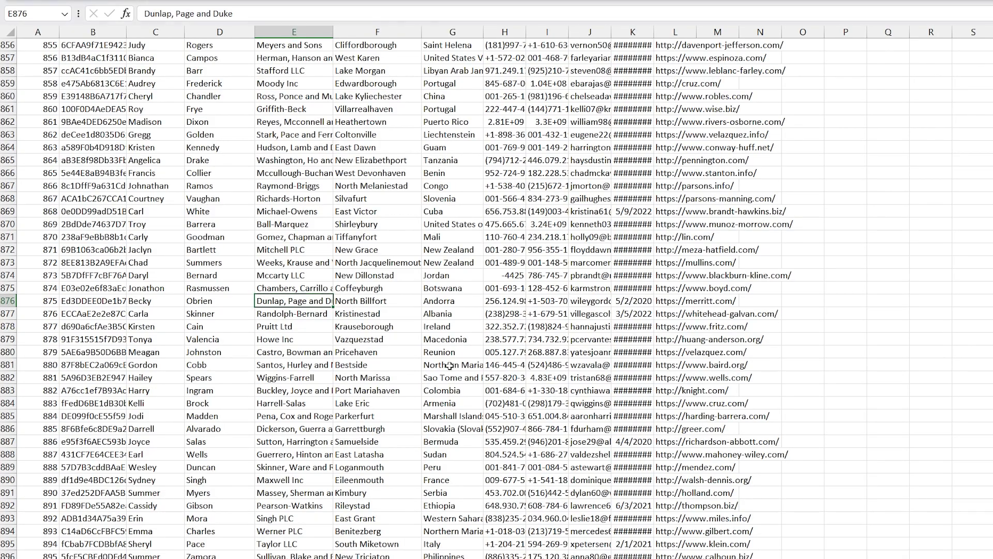
pyautogui.scroll(20, 215, 204)
pyautogui.scroll(20, 215, 204)
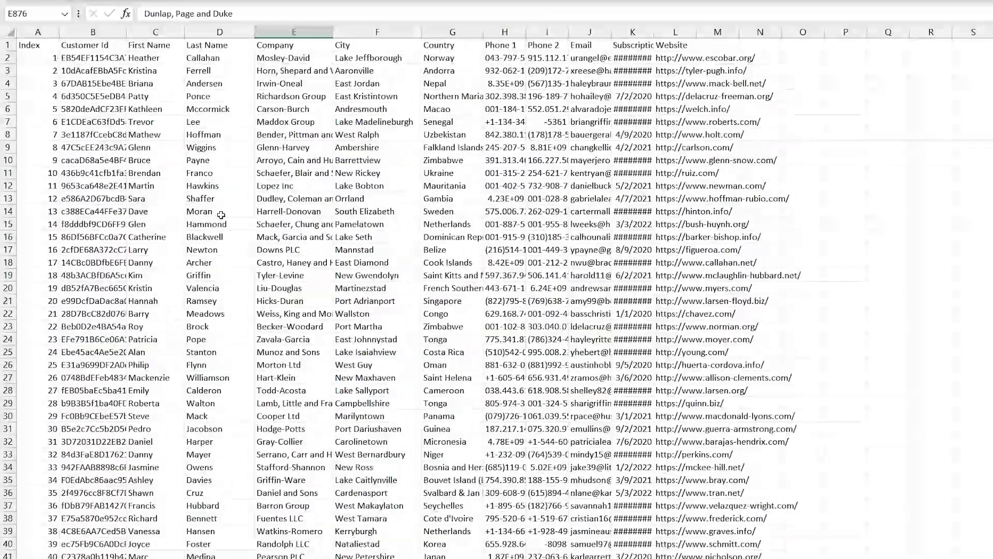
pyautogui.click(135, 45)
pyautogui.click(204, 47)
pyautogui.click(307, 47)
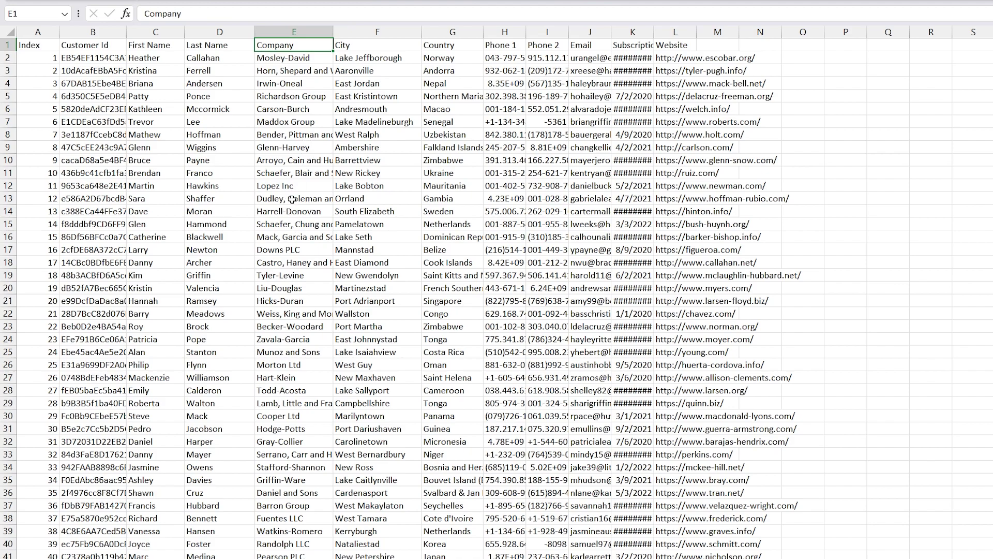
pyautogui.click(214, 57)
pyautogui.press('Down')
pyautogui.click(291, 97)
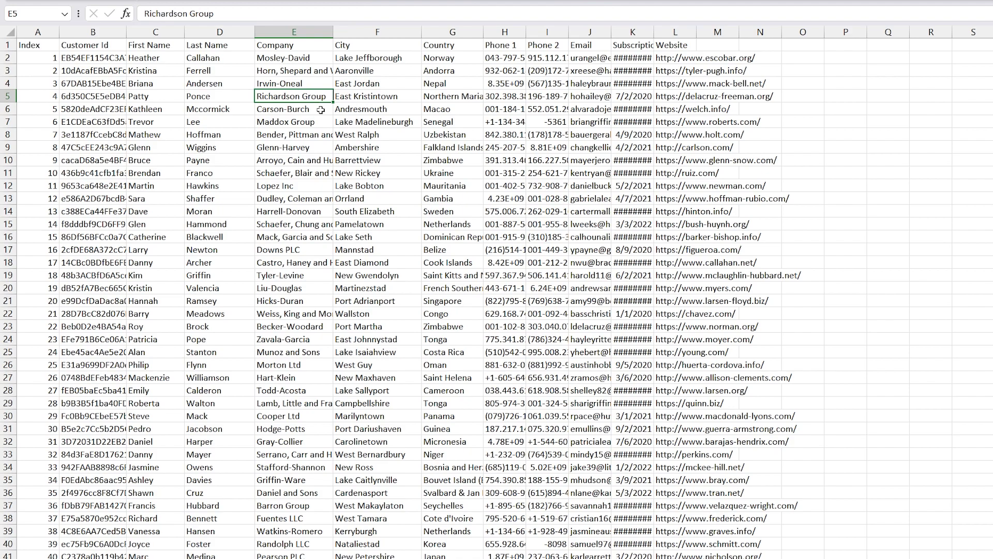
pyautogui.click(217, 84)
pyautogui.click(155, 161)
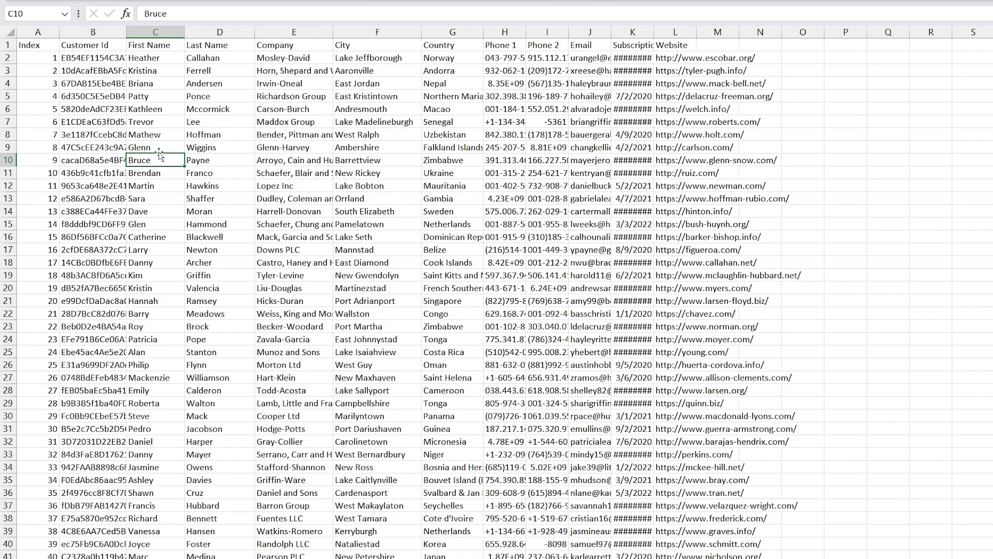
pyautogui.moveTo(163, 45); pyautogui.dragTo(176, 441)
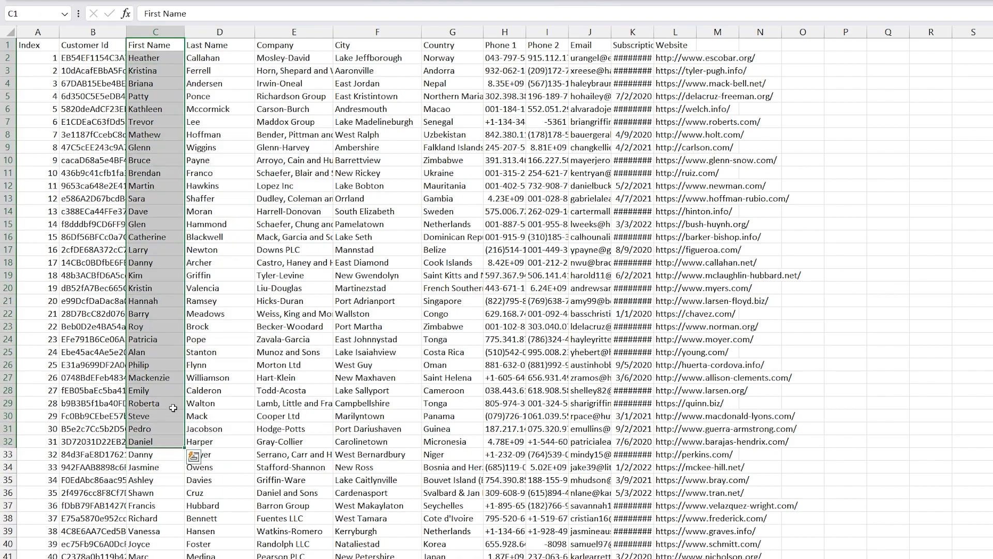
pyautogui.click(162, 342)
pyautogui.moveTo(305, 83); pyautogui.dragTo(319, 248)
pyautogui.click(304, 309)
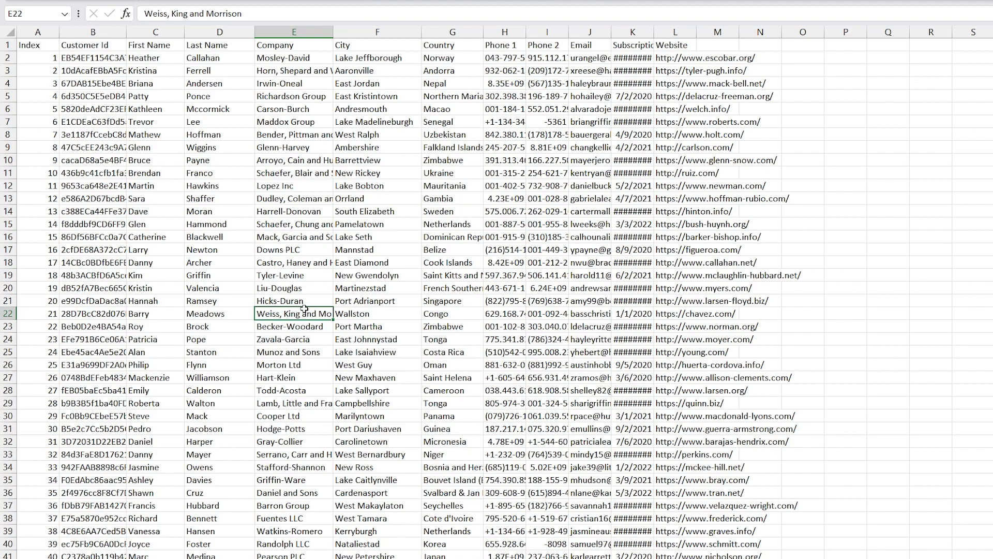
# - Check the Norway country entry in row 2 of the customer sheet
pyautogui.click(455, 58)
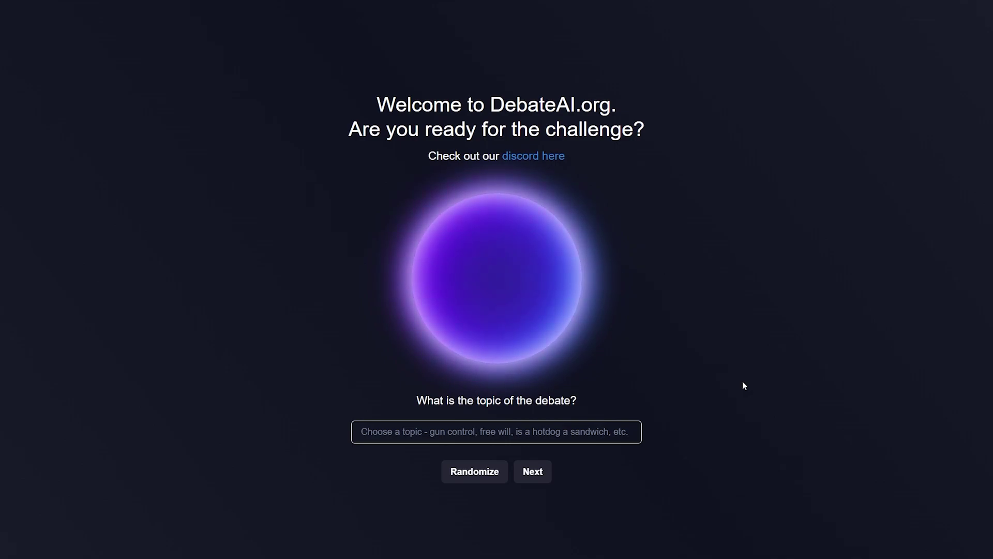
# - Set up a DebateAI debate on 'Is a hotdog a sandwich' against Abraham Lincoln
pyautogui.click(567, 431)
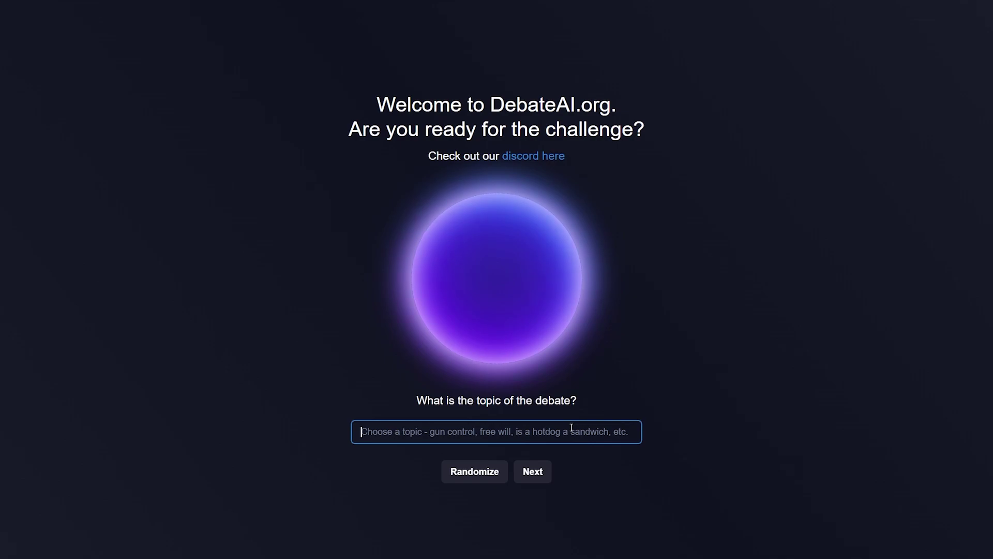
pyautogui.write('Is a hotdog a sandwich')
pyautogui.moveTo(502, 429); pyautogui.dragTo(321, 438)
pyautogui.click(541, 472)
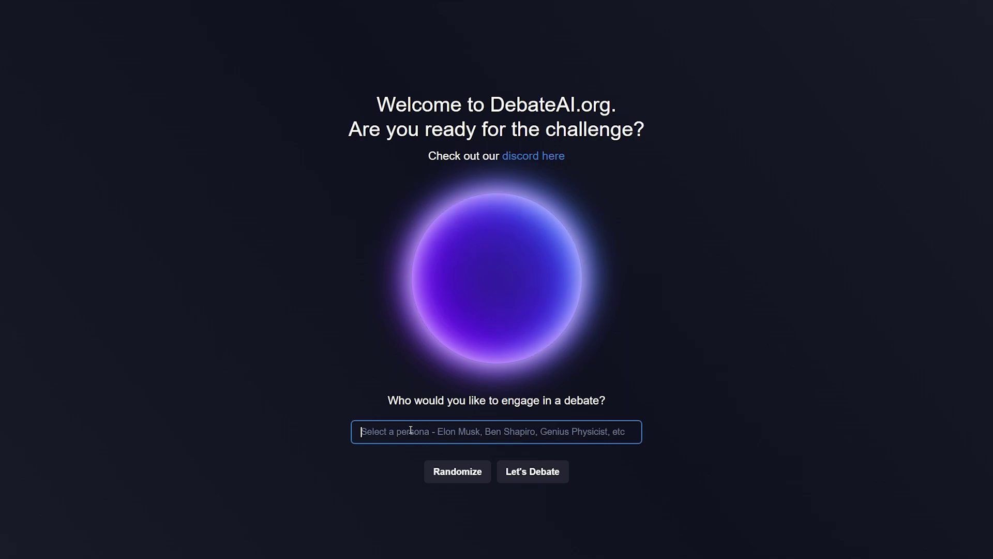
pyautogui.click(462, 473)
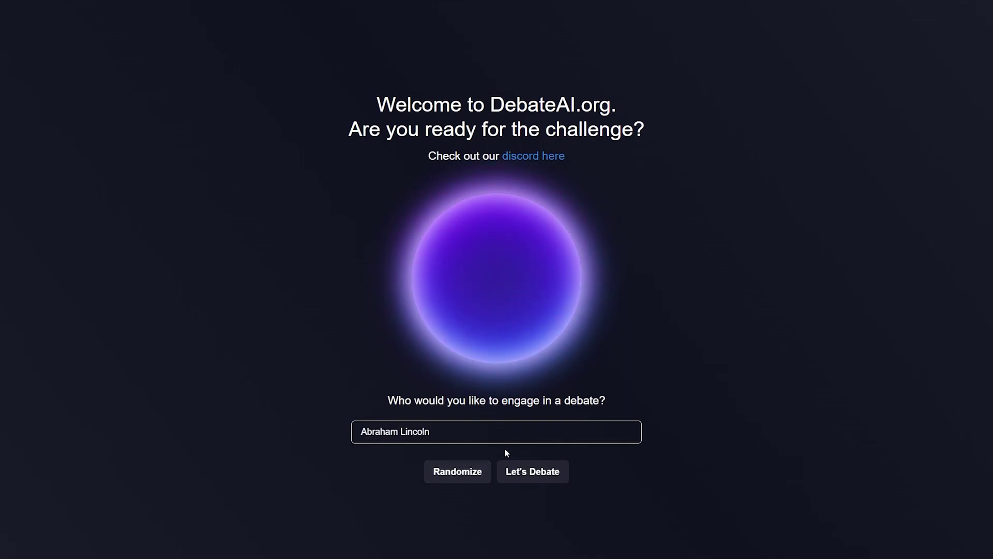
pyautogui.click(553, 471)
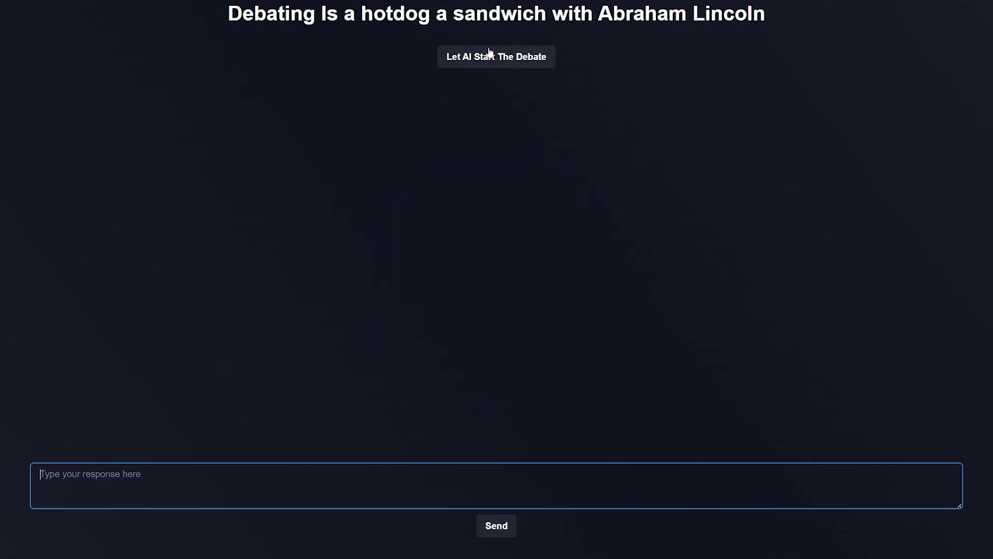
# - Have the AI open the debate, with Lincoln arguing a hotdog is not a sandwich
pyautogui.moveTo(760, 25); pyautogui.dragTo(734, 21)
pyautogui.click(221, 15)
pyautogui.click(784, 20)
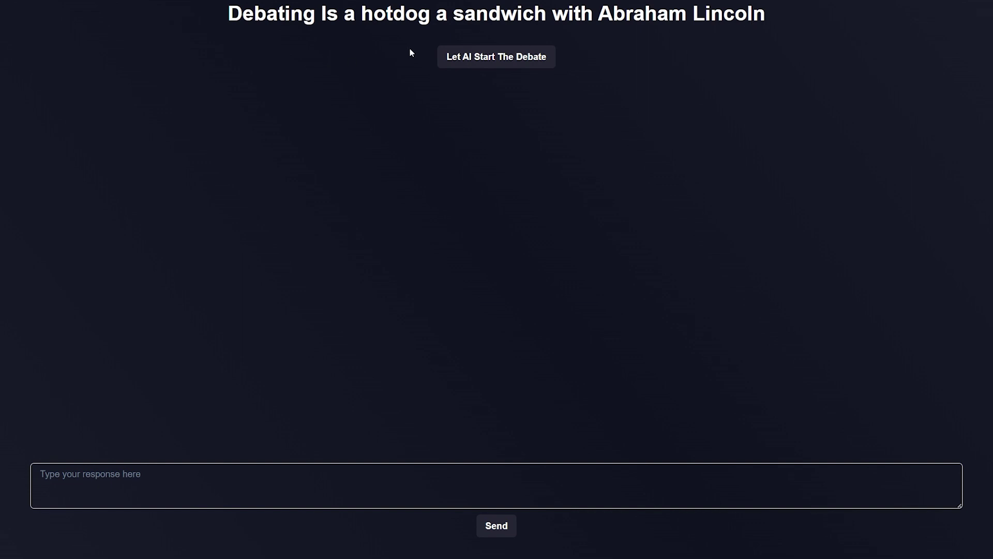
pyautogui.click(477, 65)
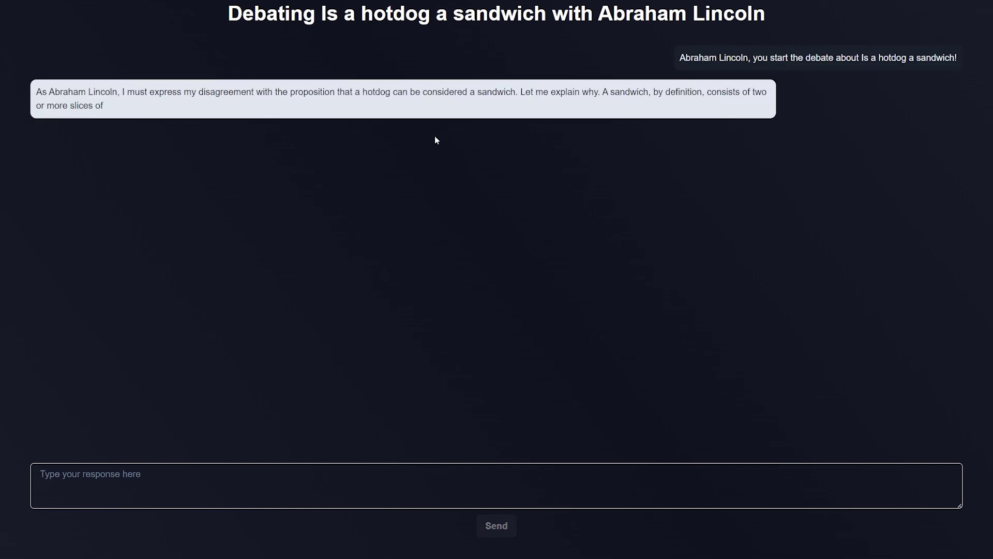
pyautogui.moveTo(967, 50); pyautogui.dragTo(841, 113)
pyautogui.click(802, 97)
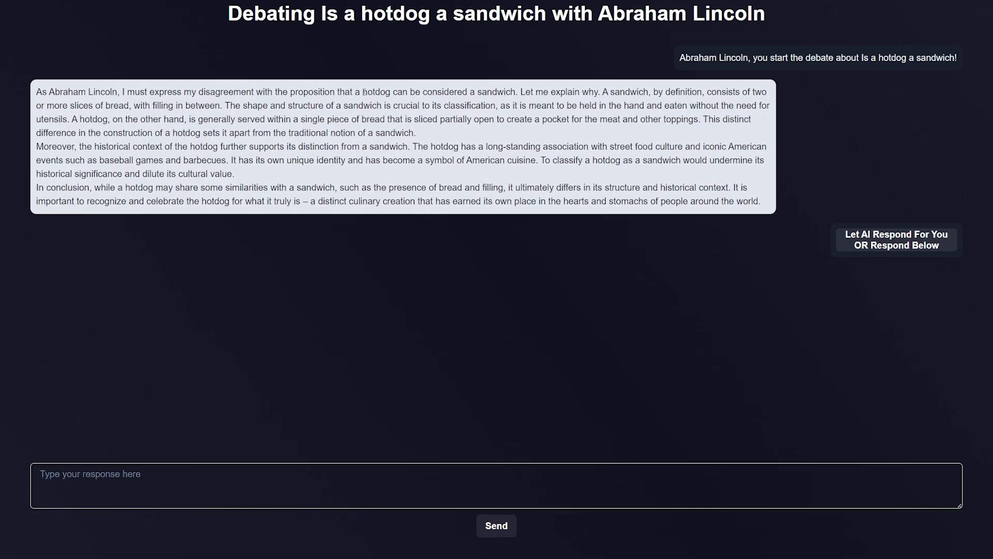
# - Send Lincoln the croissant-sandwich question after correcting 'sizeand' to 'side and'
pyautogui.write('So what about a Croissant sandwich? Croissant sandwiches are usually cut from the size and are sometimes not cut all of the way, thus making it a whole bun instead of two pieces. Would that not still be a sandwich?')
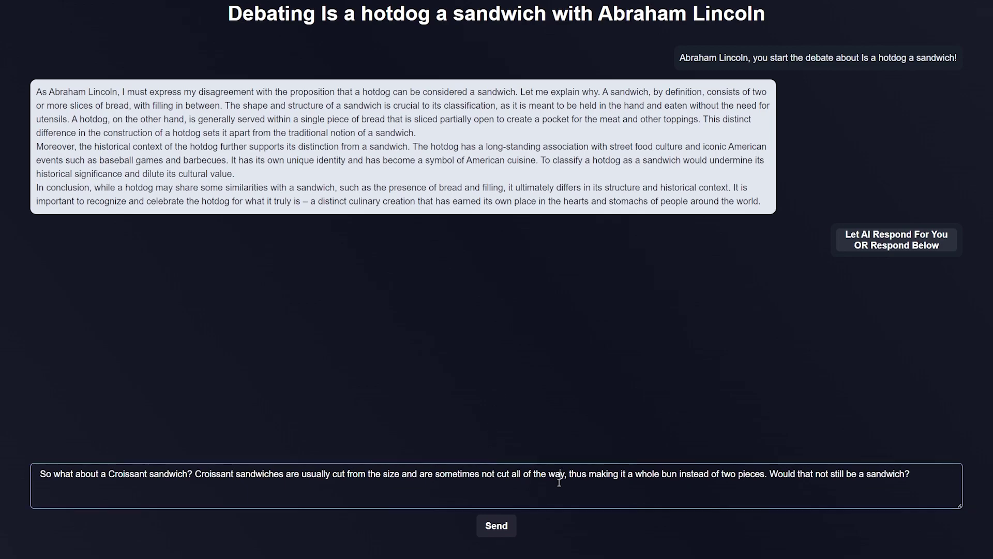
pyautogui.click(912, 473)
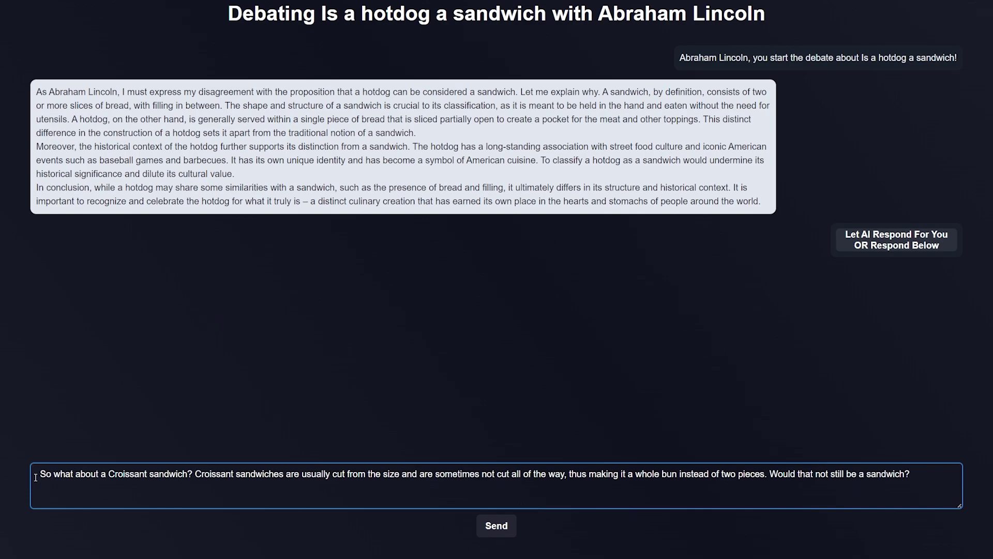
pyautogui.moveTo(38, 474); pyautogui.dragTo(194, 474)
pyautogui.click(210, 474)
pyautogui.click(400, 474)
pyautogui.press('BackSpace')
pyautogui.press('BackSpace')
pyautogui.write('de')
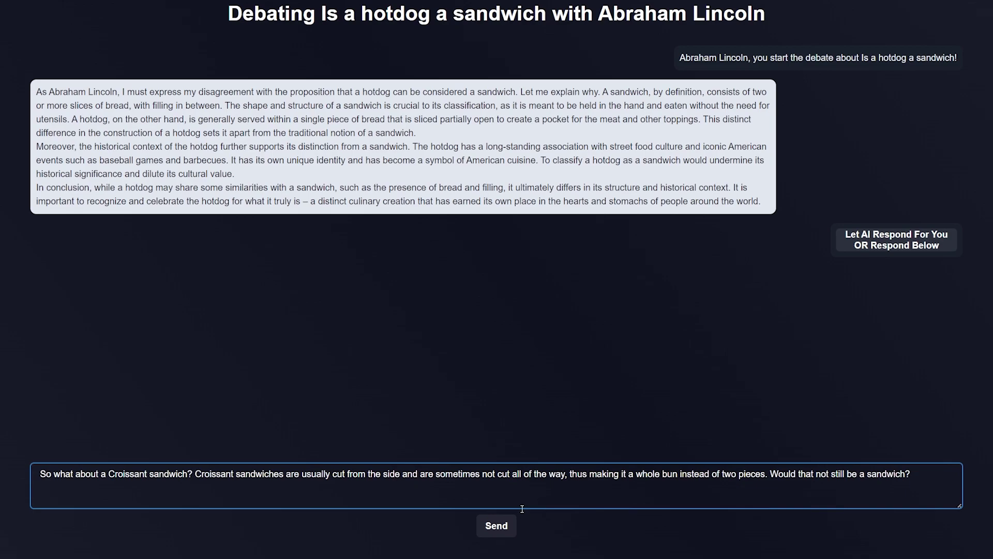
pyautogui.click(492, 525)
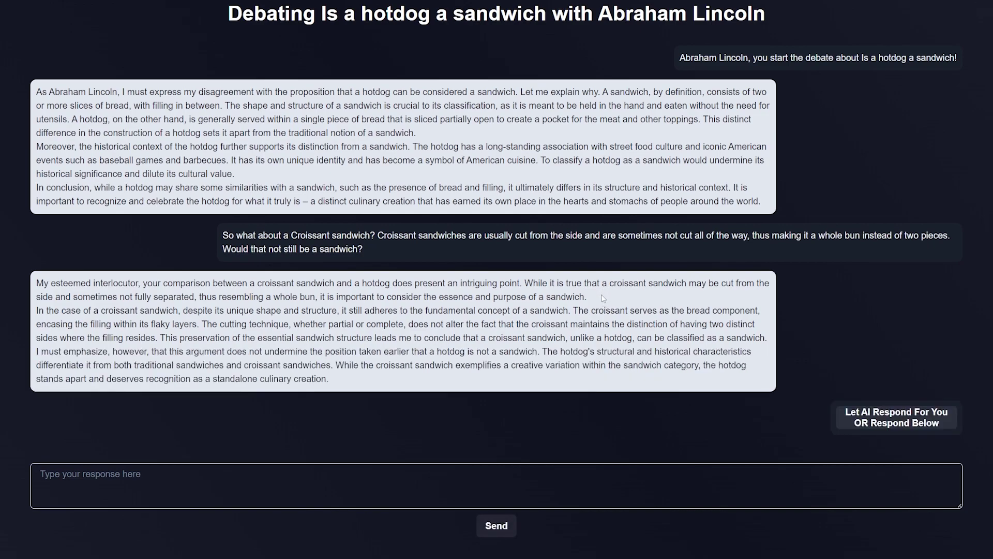
# - Read through the croissant question and Lincoln's reply granting croissants sandwich status
pyautogui.tripleClick(491, 256)
pyautogui.click(384, 250)
pyautogui.moveTo(272, 296); pyautogui.dragTo(380, 347)
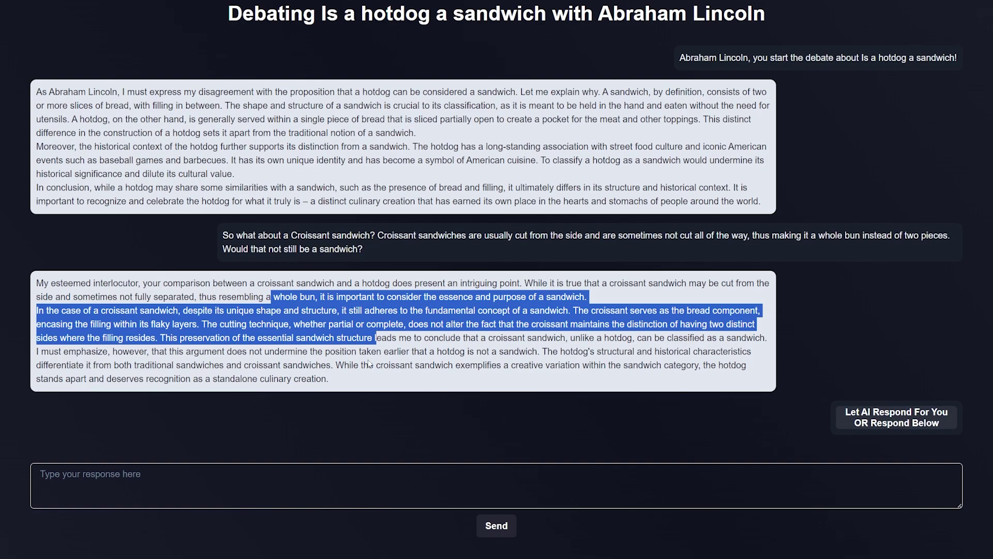
pyautogui.click(331, 379)
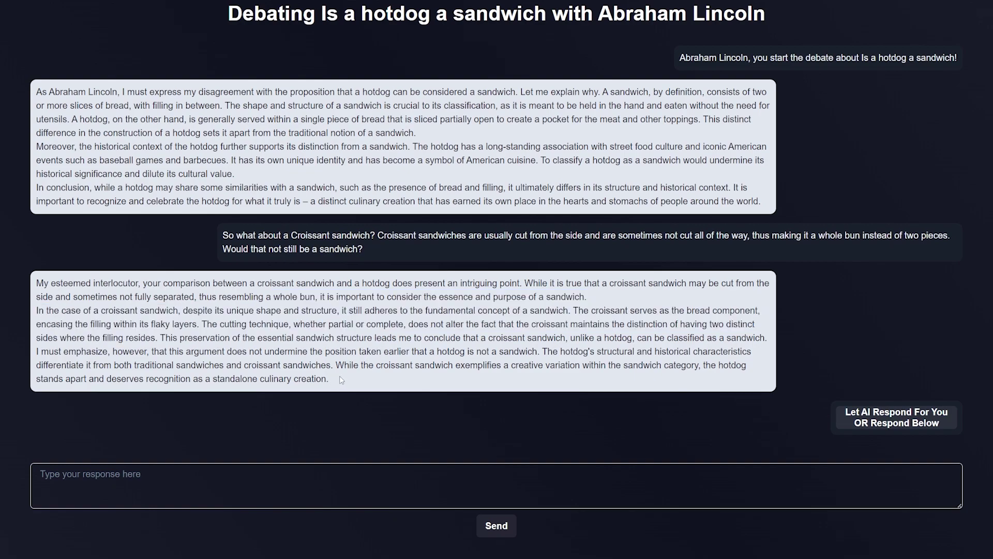
# - Let the AI write the user's rebuttal and review Lincoln's new hotdog-isn't-a-sandwich answer
pyautogui.click(902, 412)
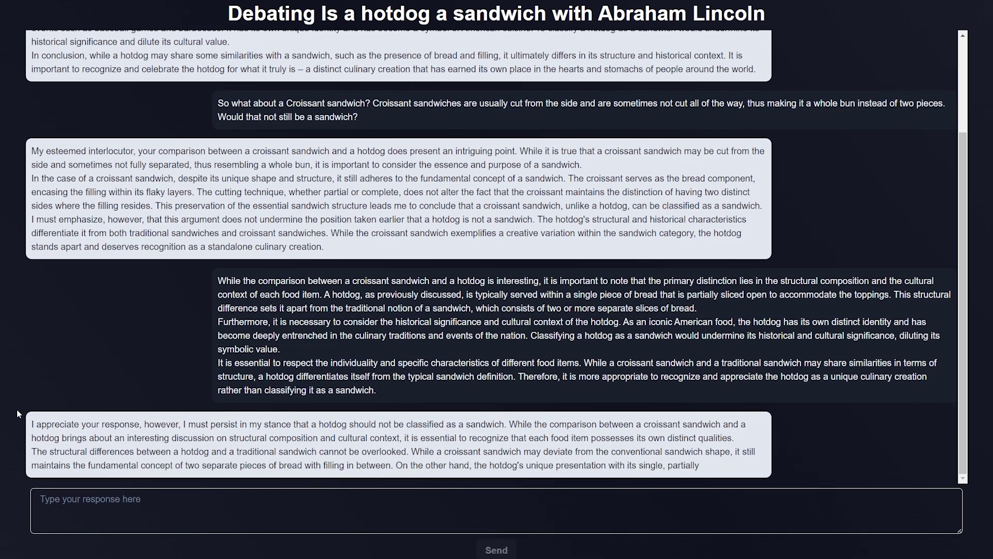
pyautogui.moveTo(18, 414); pyautogui.dragTo(239, 455)
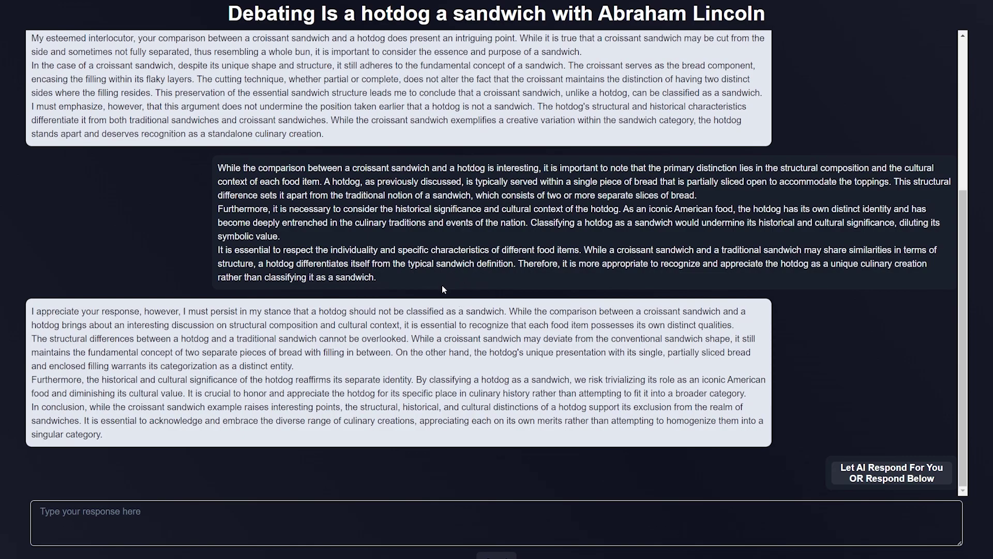
pyautogui.scroll(5, 442, 285)
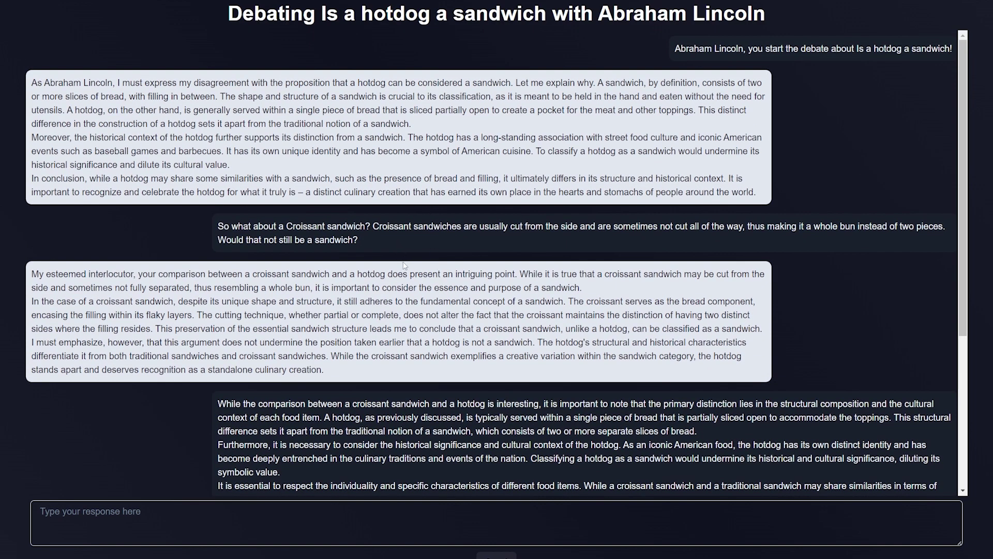
pyautogui.scroll(-5, 408, 264)
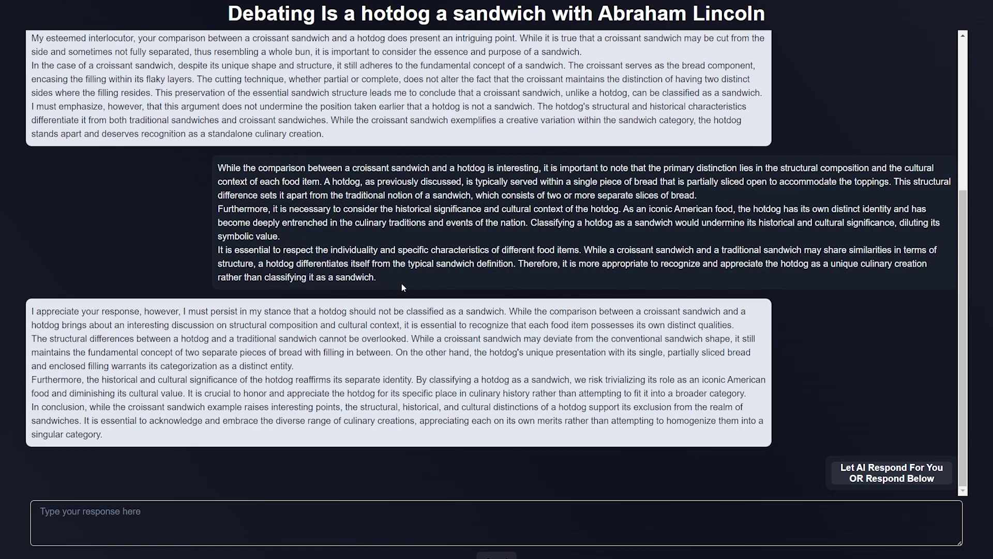
pyautogui.scroll(5, 400, 277)
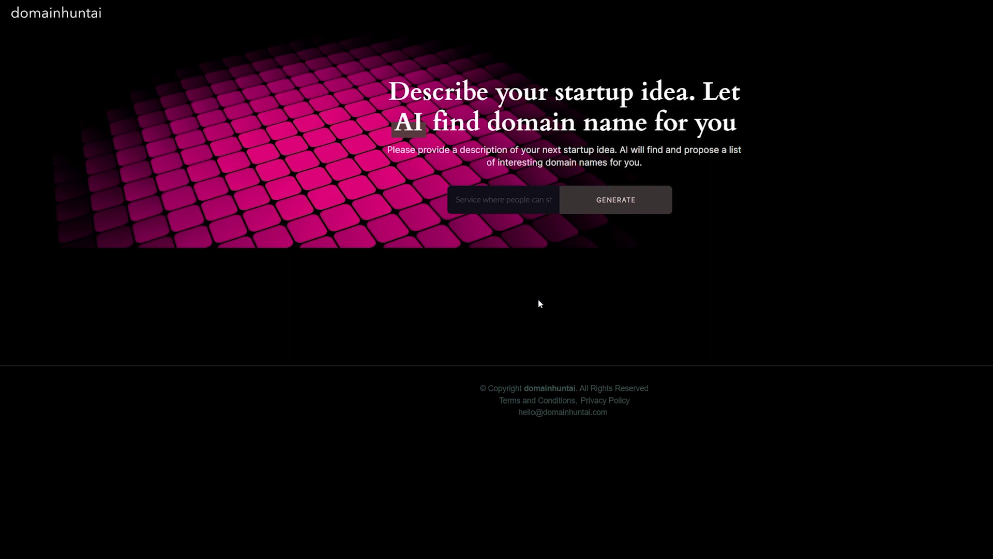
# - Generate domain names for 'a virtual vending machine that serves hotdogs'
pyautogui.click(515, 203)
pyautogui.write('a vending machine that serves hotdogs')
pyautogui.moveTo(457, 200); pyautogui.dragTo(559, 199)
pyautogui.click(560, 199)
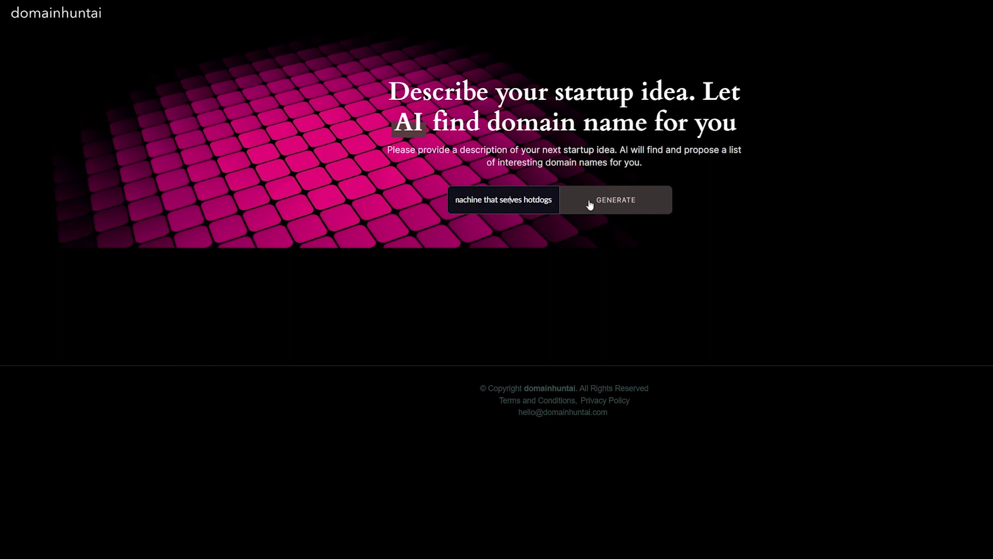
pyautogui.click(625, 205)
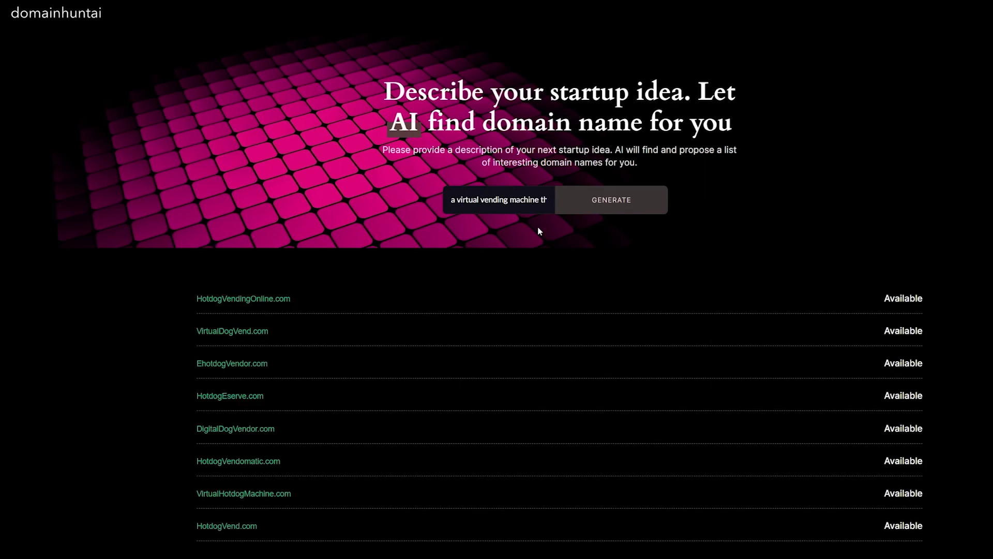
# - Review the hotdog vending description and the DomainHuntAI results page
pyautogui.moveTo(450, 201); pyautogui.dragTo(562, 200)
pyautogui.click(520, 200)
pyautogui.scroll(-2, 799, 350)
pyautogui.scroll(1, 812, 348)
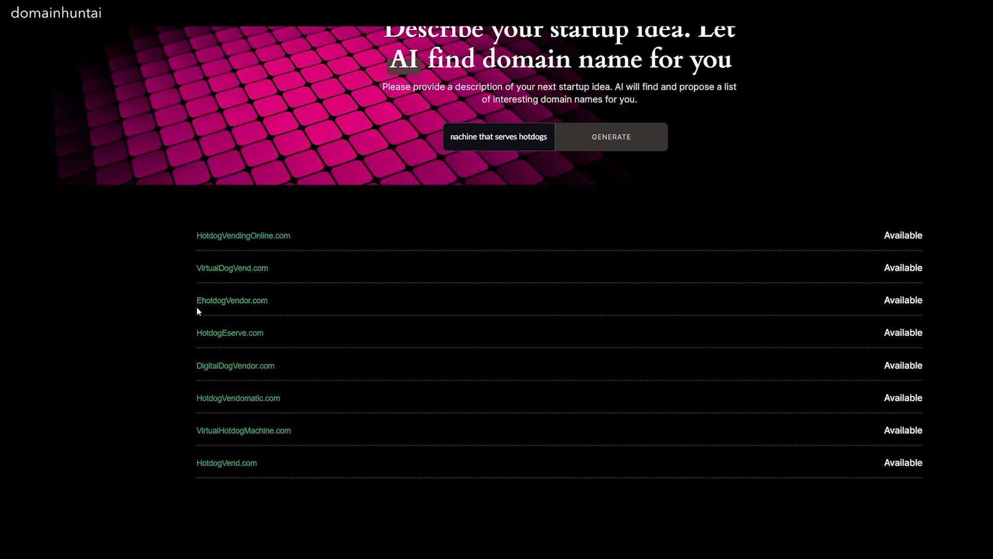
# - Inspect the suggested domains and their Available status, then select EhotdogVendor.com
pyautogui.moveTo(293, 300); pyautogui.dragTo(169, 299)
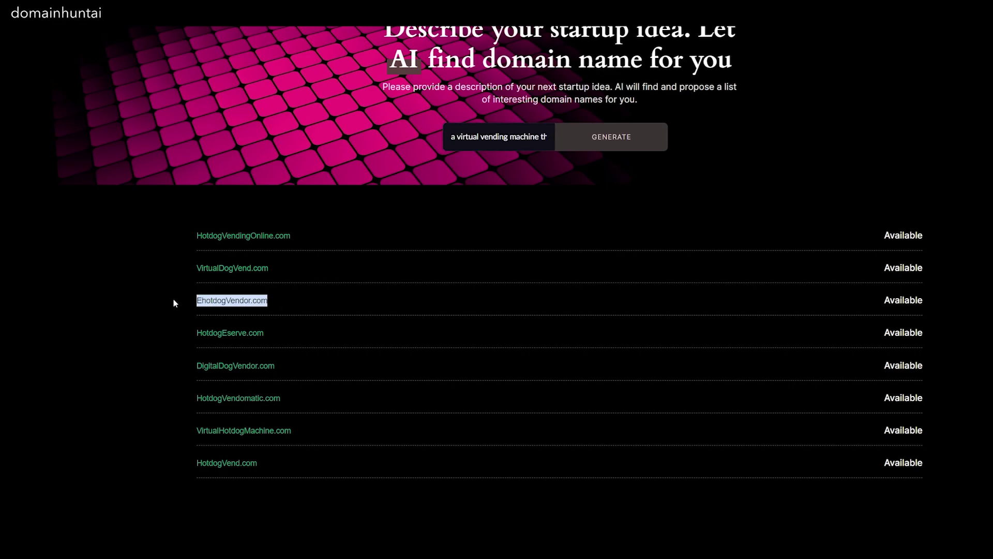
pyautogui.click(354, 306)
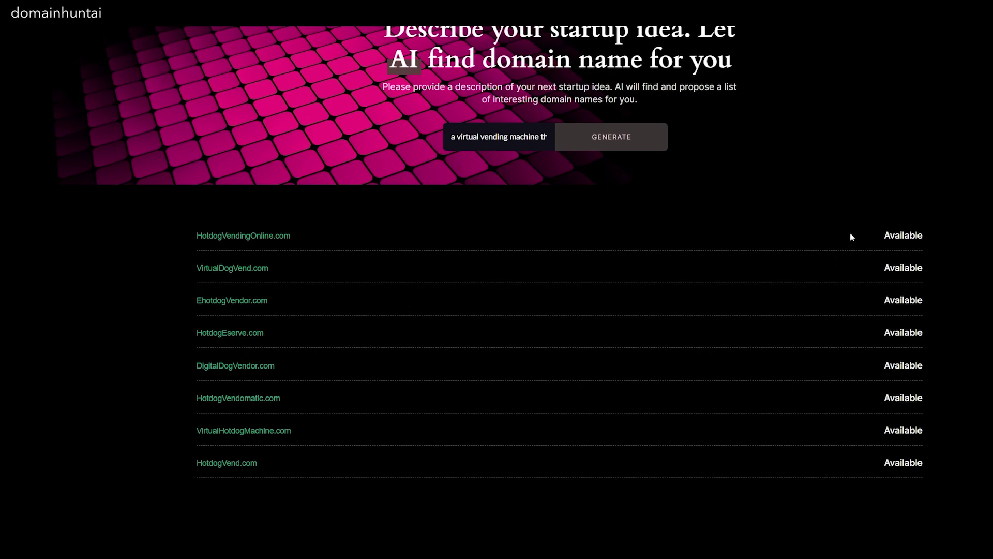
pyautogui.moveTo(849, 233); pyautogui.dragTo(966, 448)
pyautogui.click(946, 481)
pyautogui.moveTo(886, 238); pyautogui.dragTo(934, 238)
pyautogui.click(945, 236)
pyautogui.moveTo(269, 301); pyautogui.dragTo(186, 302)
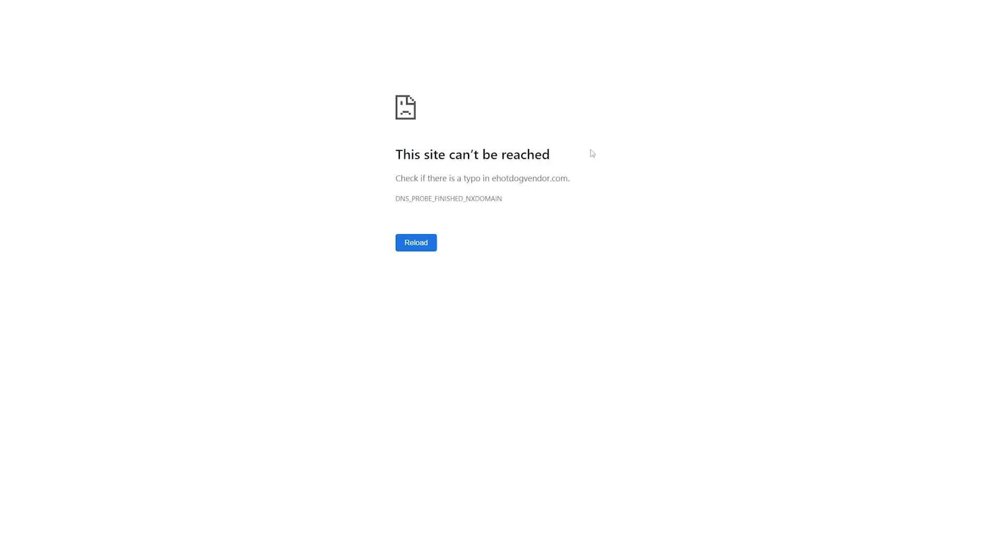
# - Confirm ehotdogvendor.com is available at $12/year in Google Domains, then return to DomainHuntAI
pyautogui.hotkey('ctrl', 'a')
pyautogui.click(601, 171)
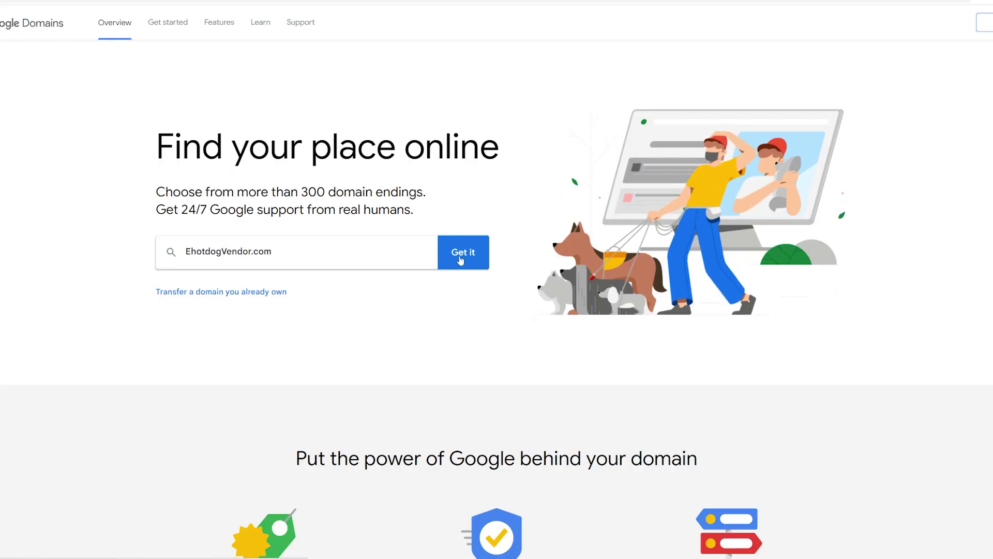
pyautogui.click(462, 251)
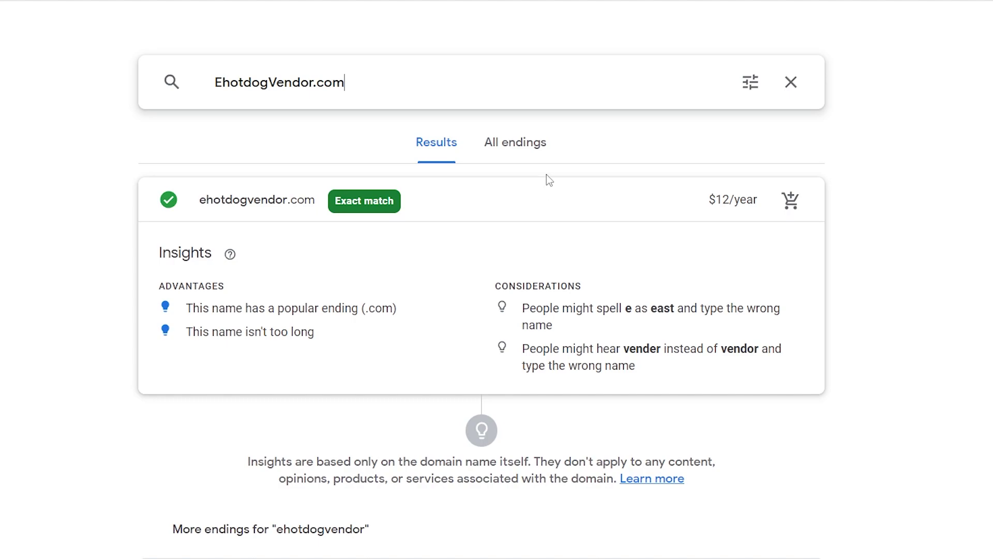
pyautogui.moveTo(707, 215); pyautogui.dragTo(769, 208)
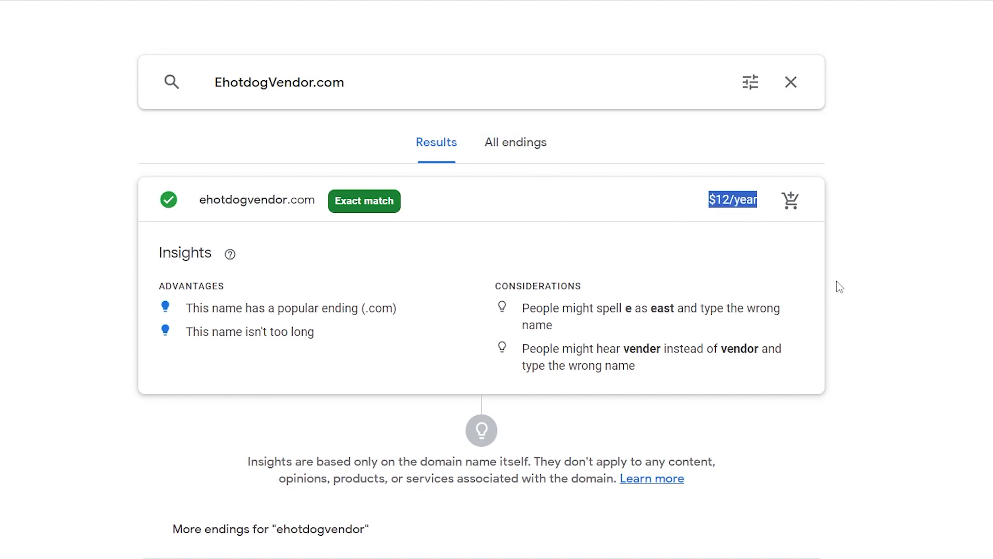
pyautogui.hotkey('ctrl', 'Tab')
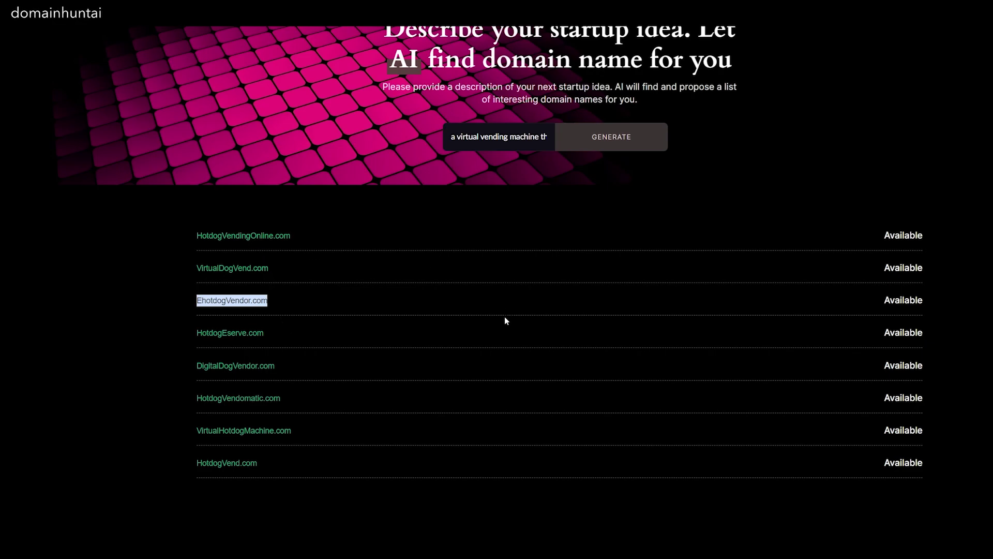
pyautogui.scroll(2, 485, 339)
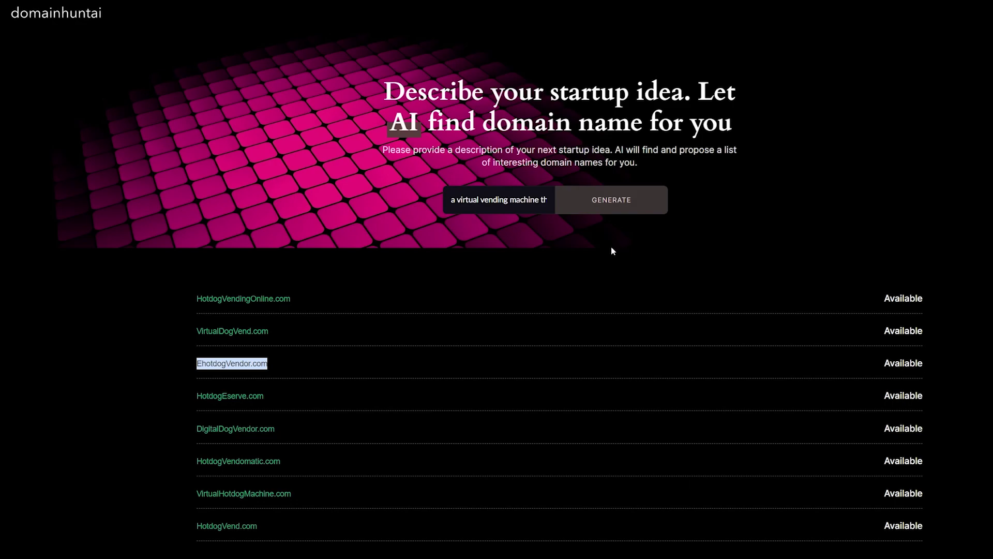
pyautogui.scroll(-2, 293, 396)
pyautogui.moveTo(291, 382); pyautogui.dragTo(207, 389)
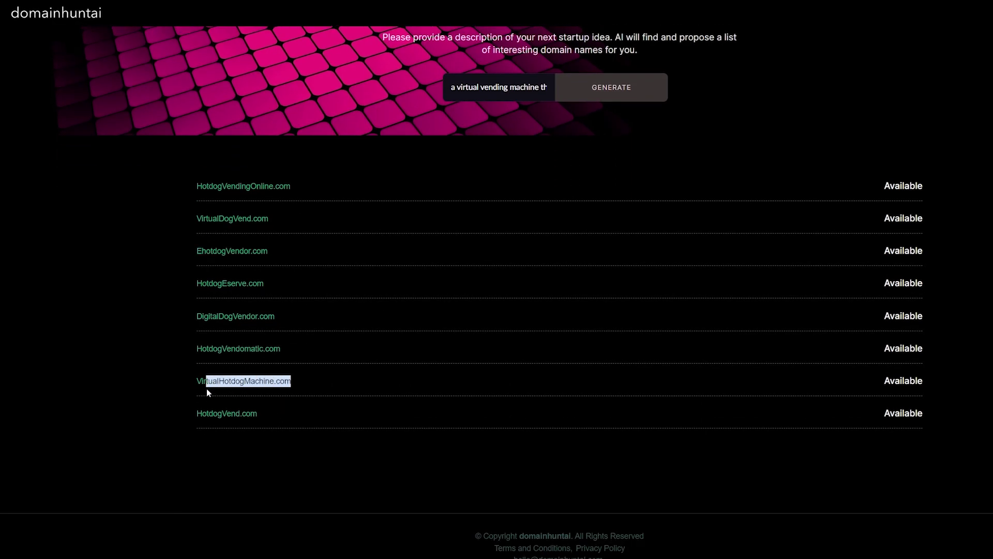
pyautogui.click(314, 383)
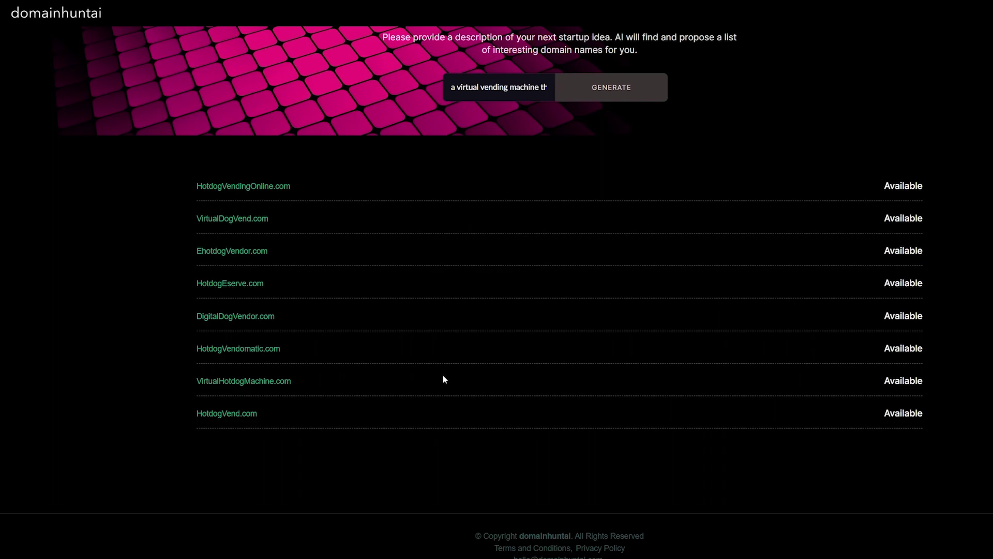
pyautogui.scroll(2, 443, 379)
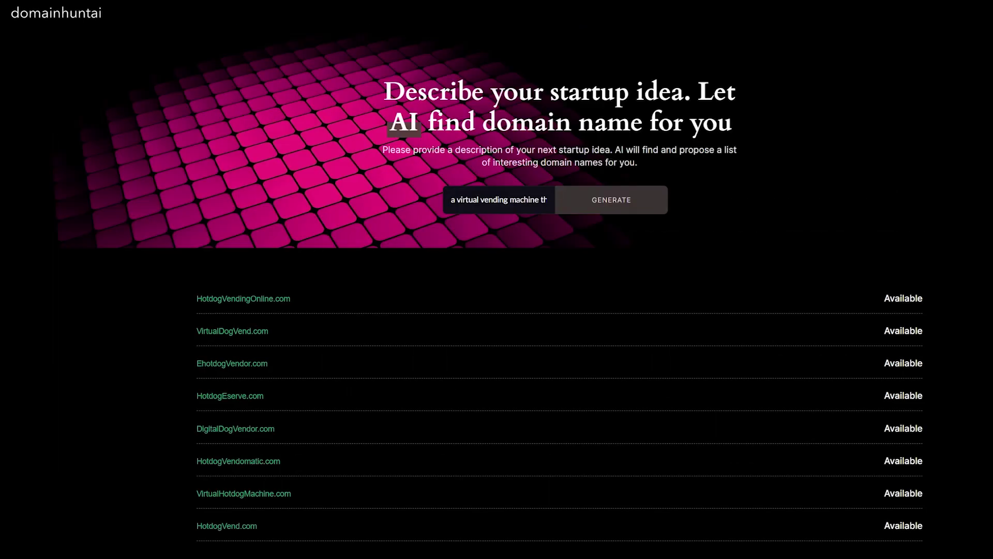